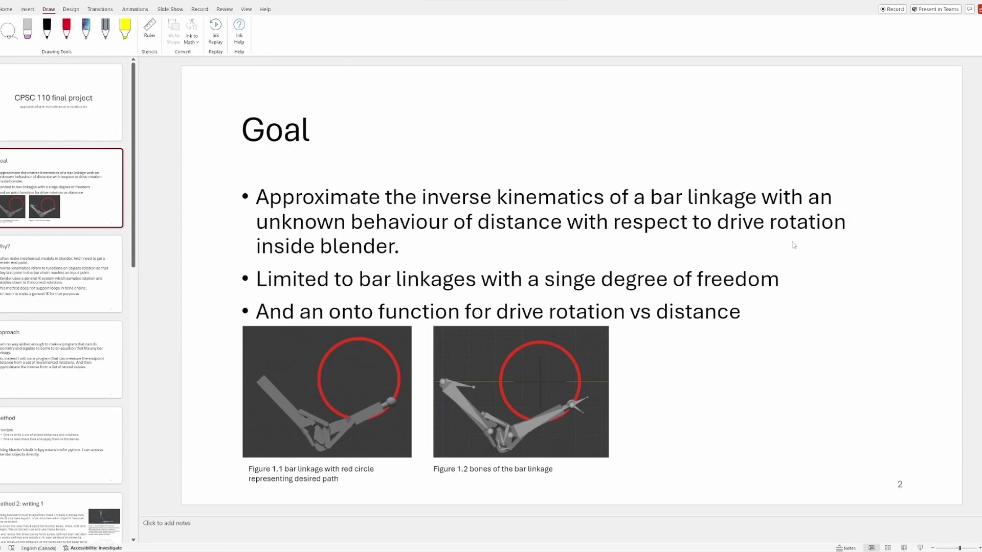
# Open the "Why?" slide in PowerPoint, and inspect the IK constraint on the linkage's Bone.004 in Blender.
pyautogui.click(9, 268)
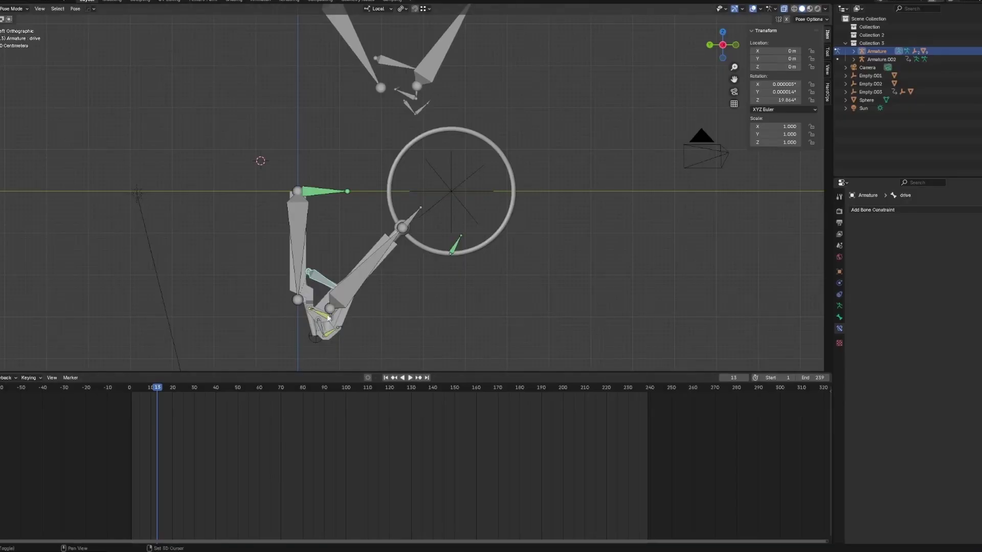
pyautogui.keyDown('shift'); pyautogui.moveTo(330, 316); pyautogui.dragTo(331, 243, button='middle'); pyautogui.keyUp('shift')
pyautogui.scroll(3, 331, 243)
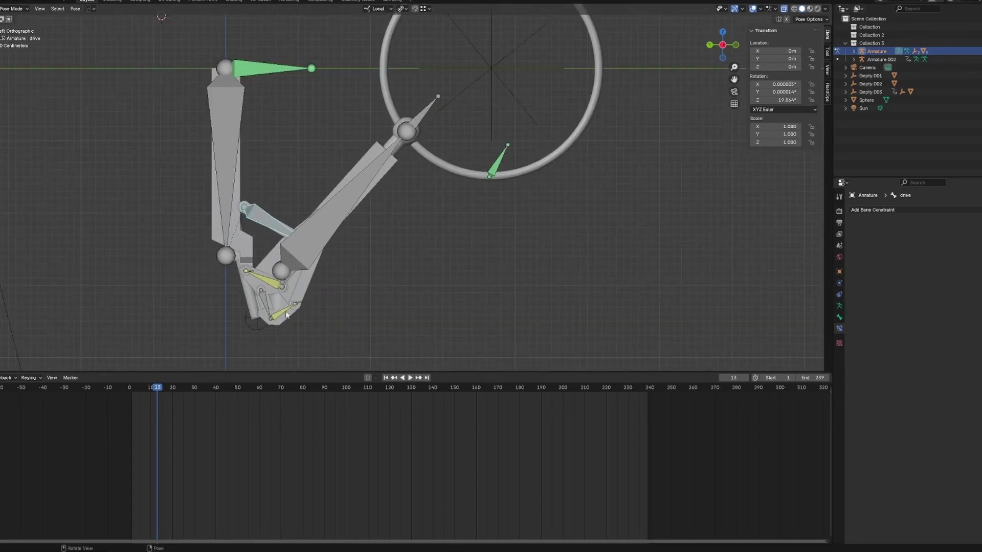
pyautogui.click(255, 299)
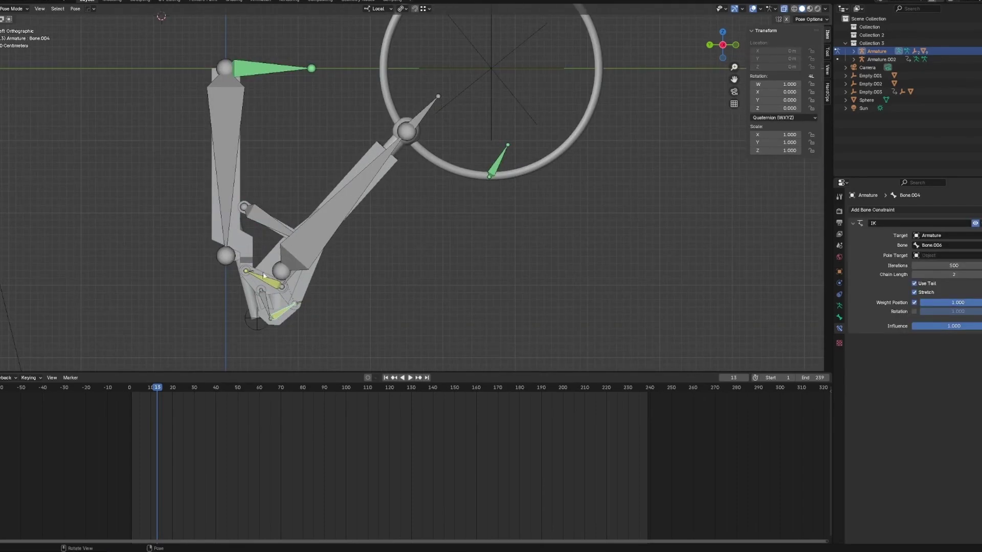
pyautogui.scroll(-2, 386, 162)
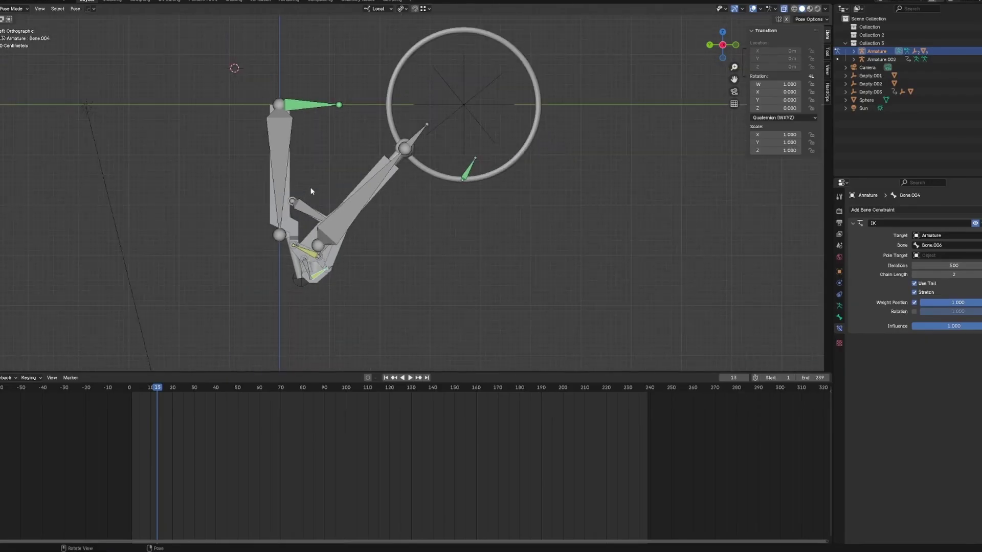
# Try an IK constraint on the long end arm bone with the "ik target" bone as target, move the target, and undo it.
pyautogui.click(458, 175)
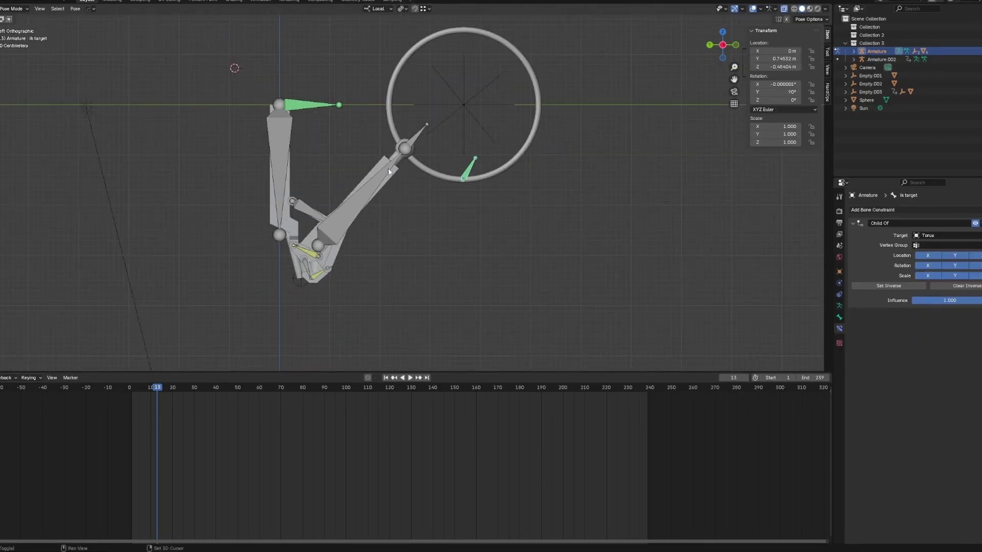
pyautogui.click(389, 171)
pyautogui.hotkey('shift', 'i')
pyautogui.click(463, 177)
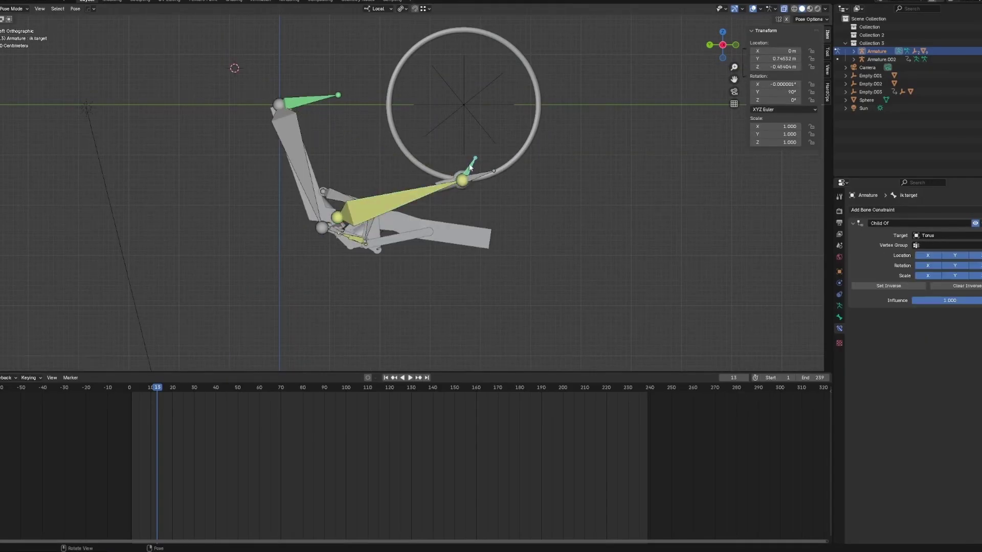
pyautogui.press('g')
pyautogui.click(328, 231)
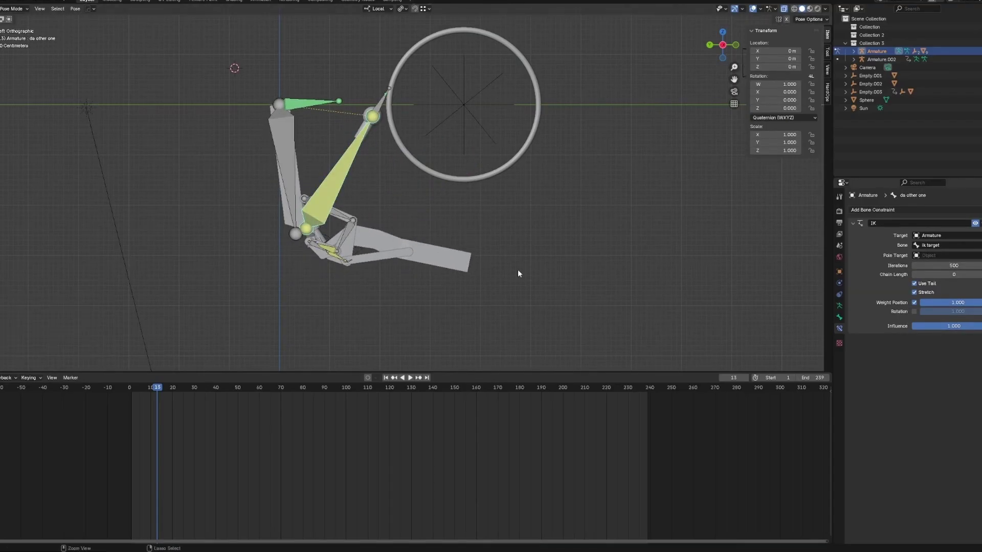
pyautogui.hotkey('ctrl', 'z')
pyautogui.hotkey('ctrl', 'z')
# Test the linkage's motion by rotating the drive bone, and cancel the rotation.
pyautogui.click(299, 265)
pyautogui.press('r')
pyautogui.rightClick(384, 161)
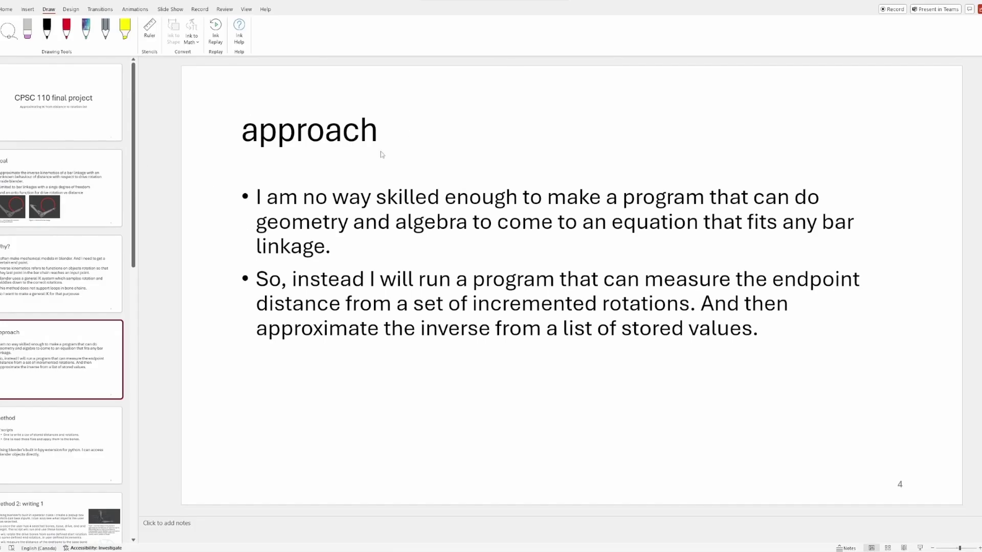
# Switch to PowerPoint and present the "method" and "Method 2: writing 1" slides.
pyautogui.click(51, 442)
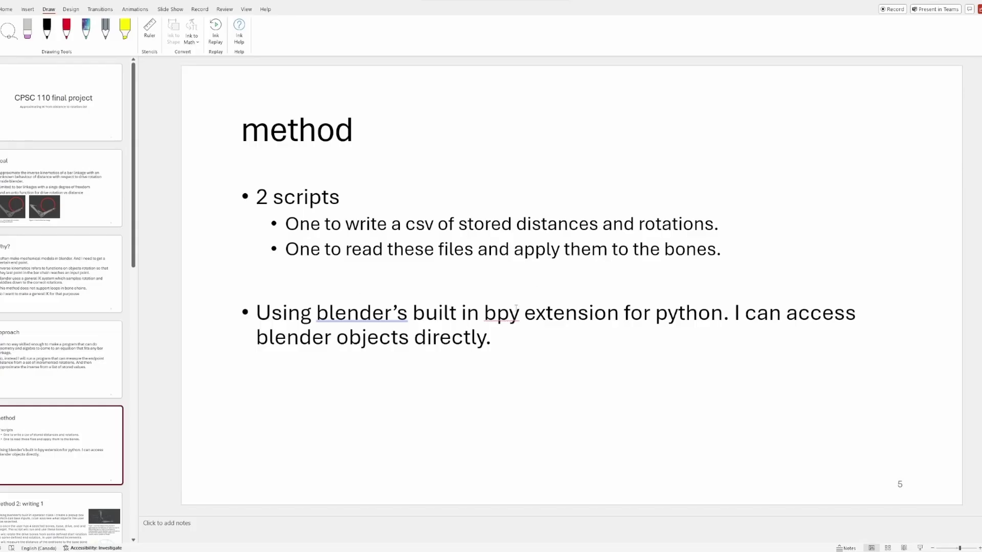
pyautogui.scroll(-4, 80, 412)
pyautogui.click(72, 425)
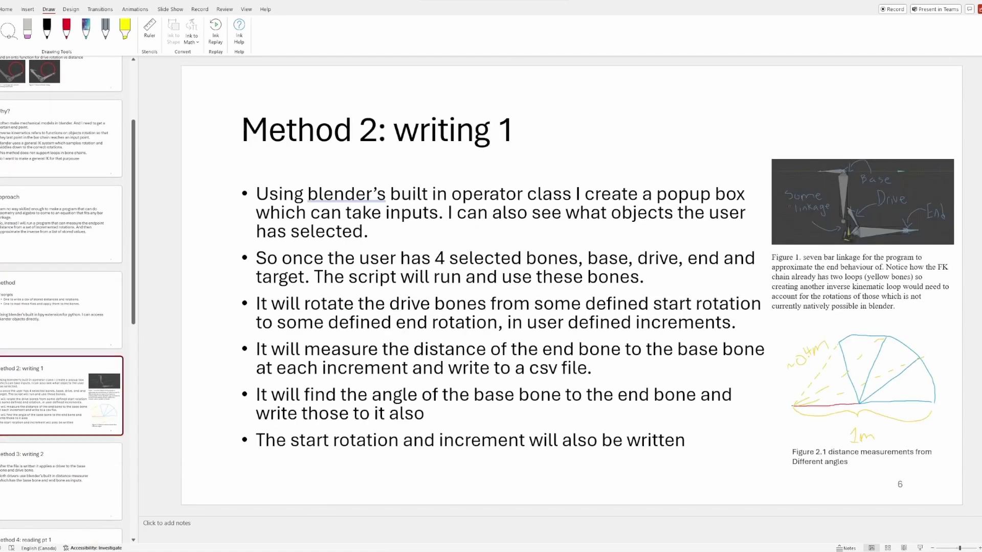
# Switch to Blender's Scripting workspace, enlarge the IK_file_writer editor, and run that script after showing its beginning.
pyautogui.hotkey('alt', 'h')
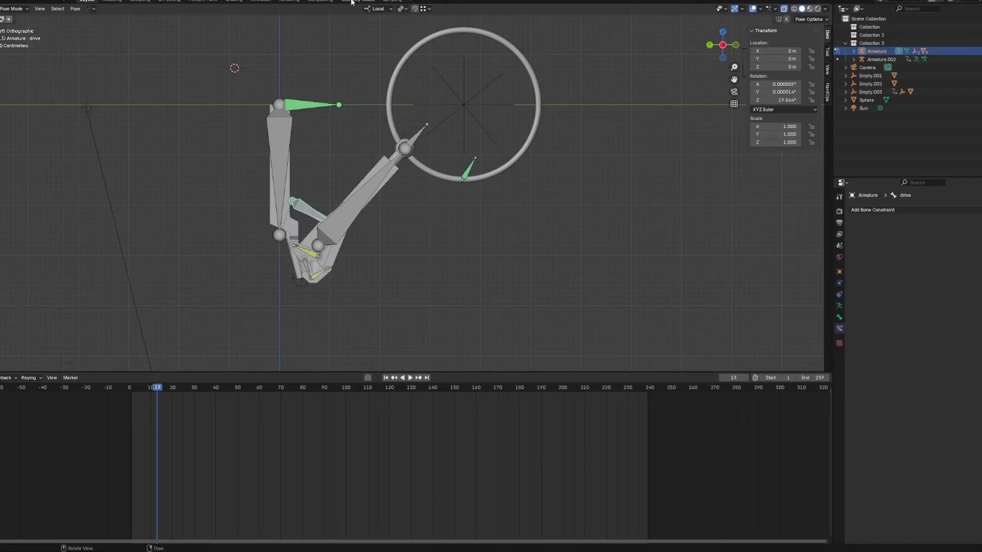
pyautogui.click(391, 1)
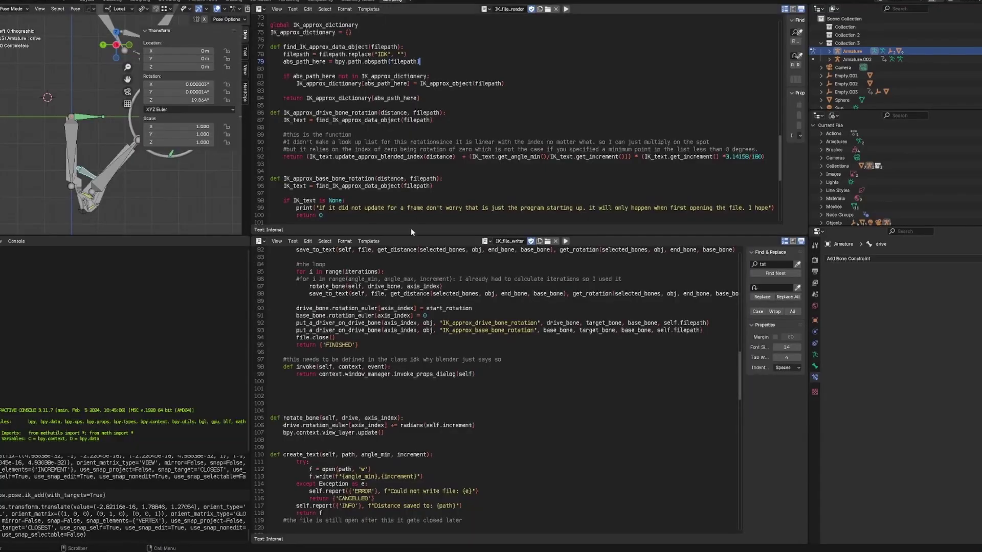
pyautogui.moveTo(408, 231); pyautogui.dragTo(407, 197)
pyautogui.scroll(20, 407, 303)
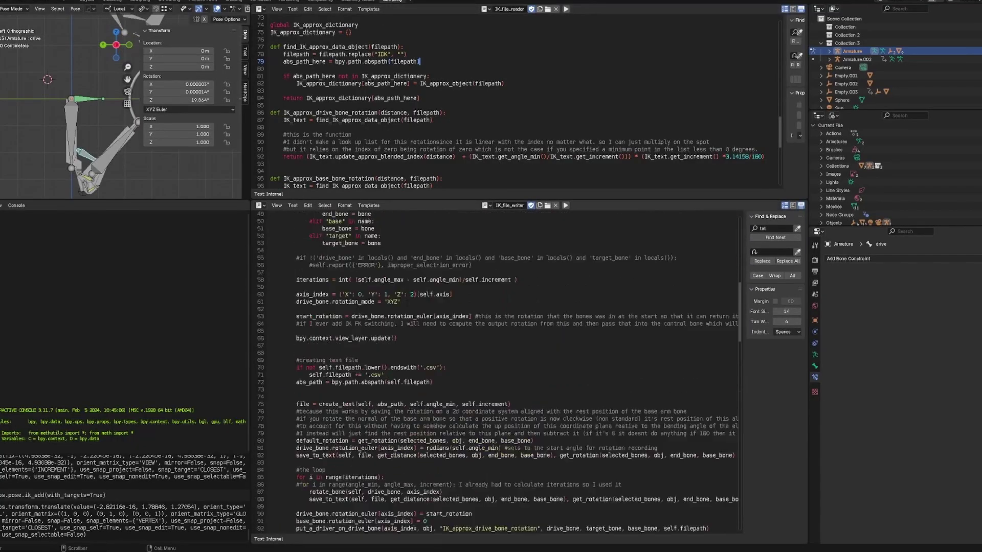
pyautogui.scroll(4, 407, 304)
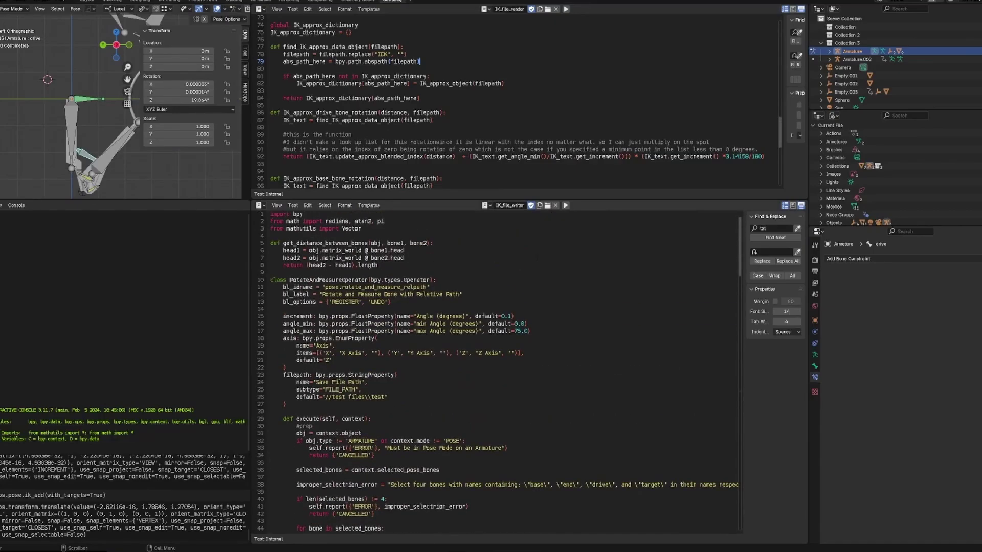
pyautogui.click(567, 206)
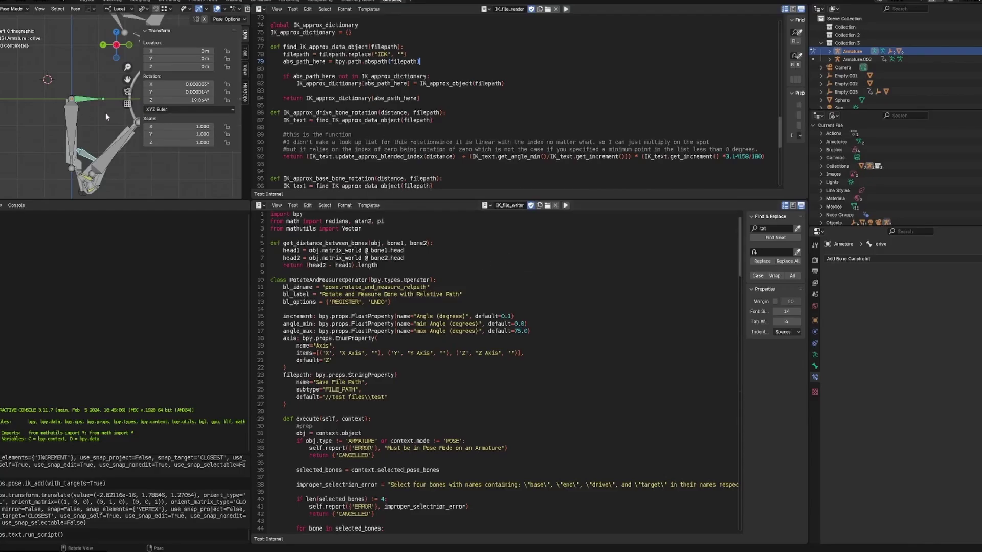
# Examine the execute function of IK_file_writer, from the bone selection checks to the measuring loop, alongside the linkage.
pyautogui.scroll(-2, 496, 373)
pyautogui.scroll(-4, 505, 371)
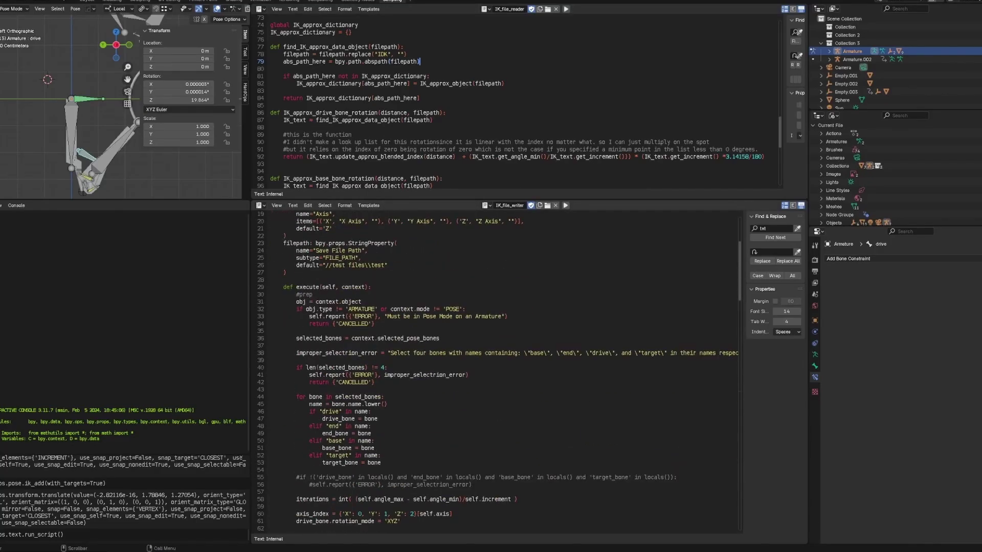
pyautogui.scroll(-2, 102, 128)
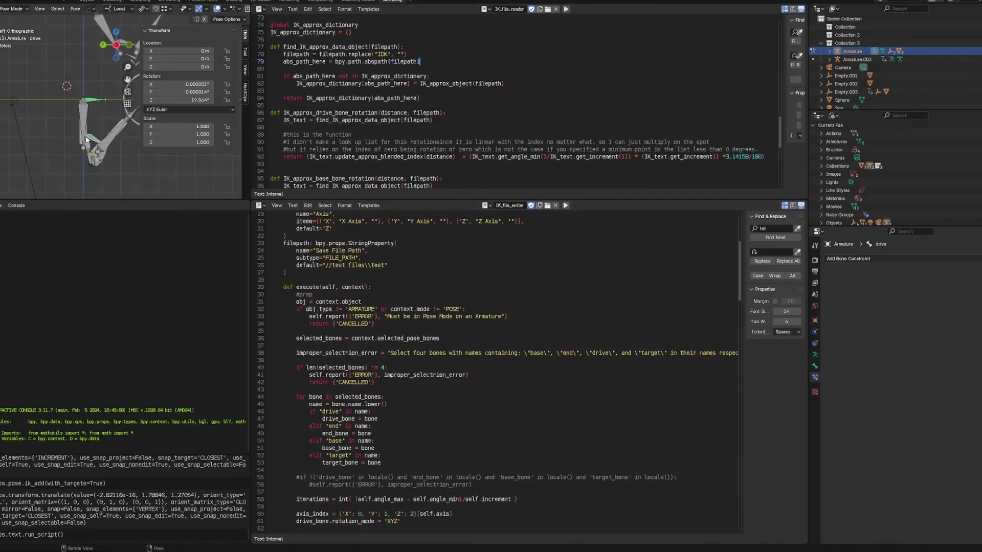
pyautogui.keyDown('shift'); pyautogui.moveTo(118, 132); pyautogui.dragTo(78, 150, button='middle'); pyautogui.keyUp('shift')
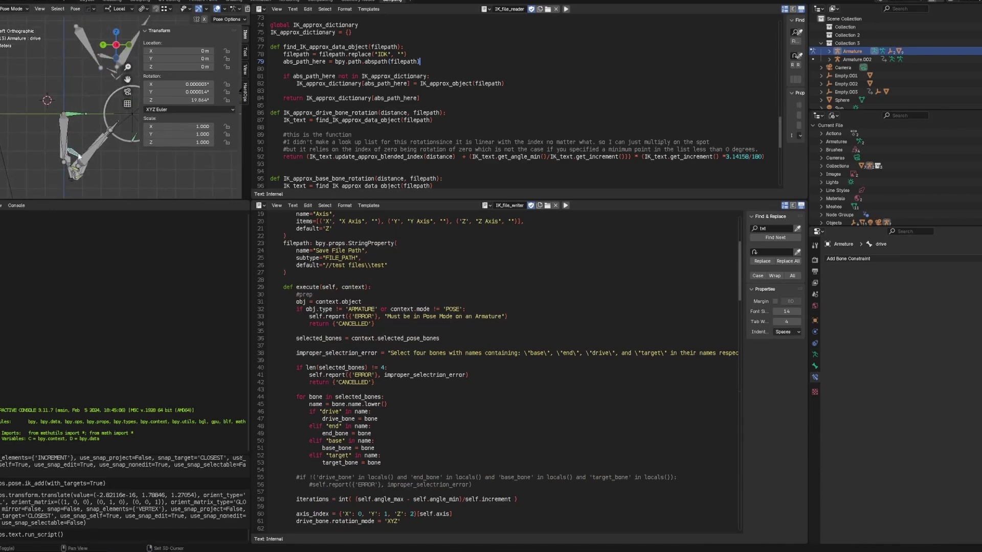
pyautogui.scroll(-1, 74, 126)
pyautogui.scroll(1, 96, 134)
pyautogui.scroll(-2, 496, 374)
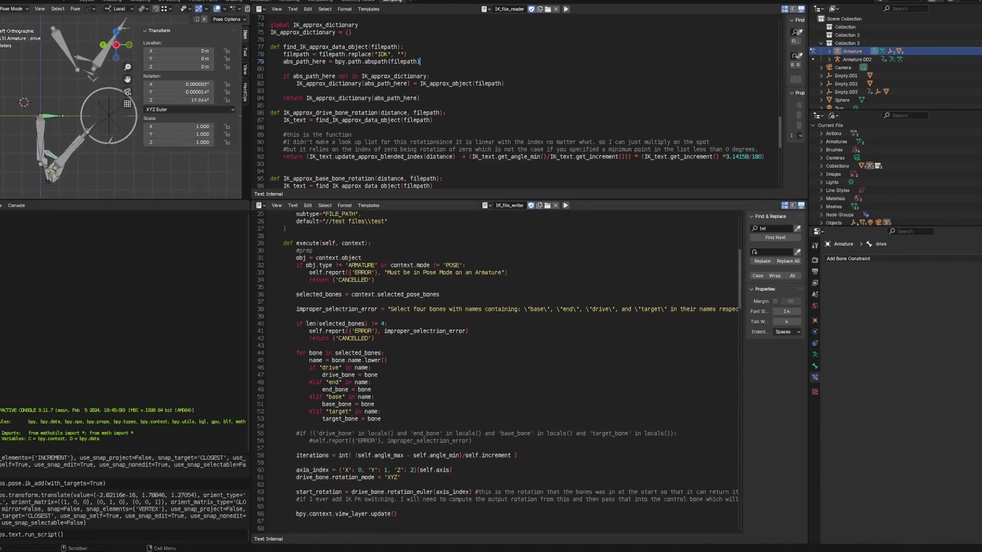
pyautogui.scroll(-2, 414, 371)
pyautogui.scroll(-6, 519, 373)
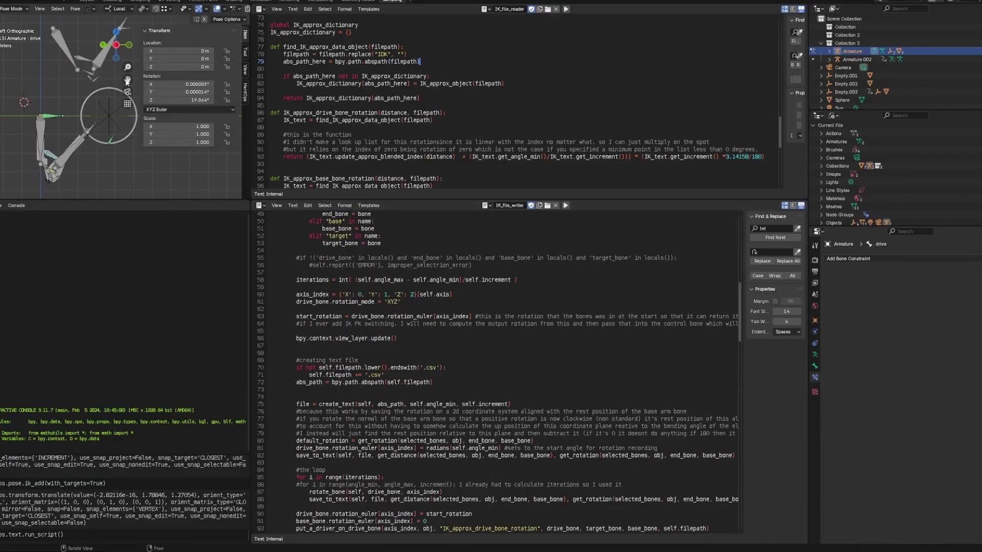
# Return to the Layout workspace and reset the drive bone's rotation to 0°.
pyautogui.click(88, 2)
pyautogui.keyDown('shift'); pyautogui.moveTo(267, 198); pyautogui.dragTo(302, 241, button='middle'); pyautogui.keyUp('shift')
pyautogui.scroll(1, 317, 245)
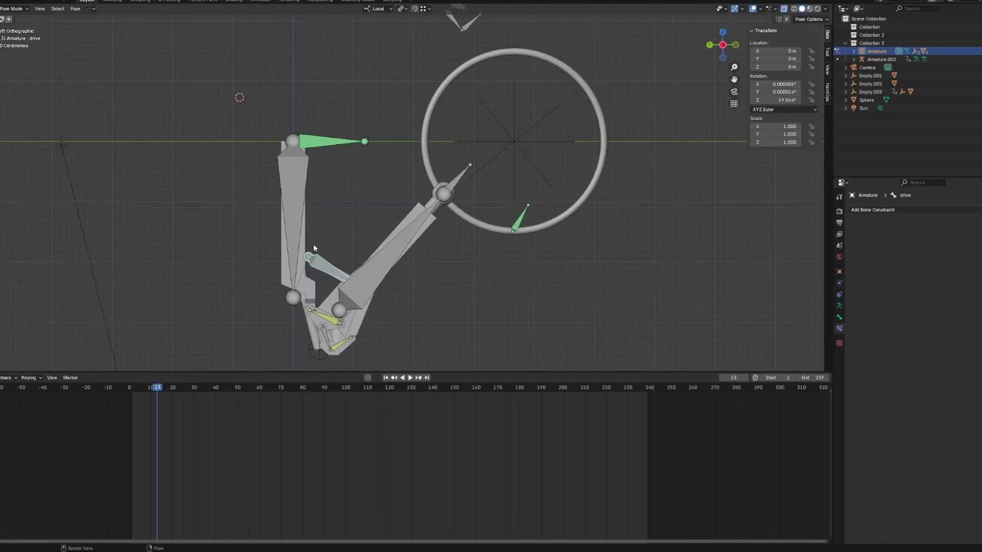
pyautogui.press('r')
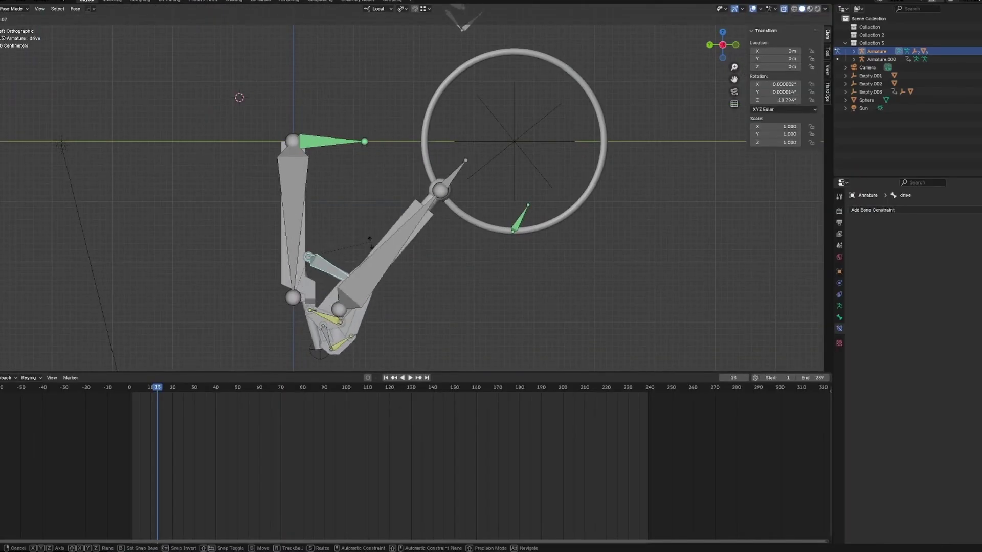
pyautogui.press('Escape')
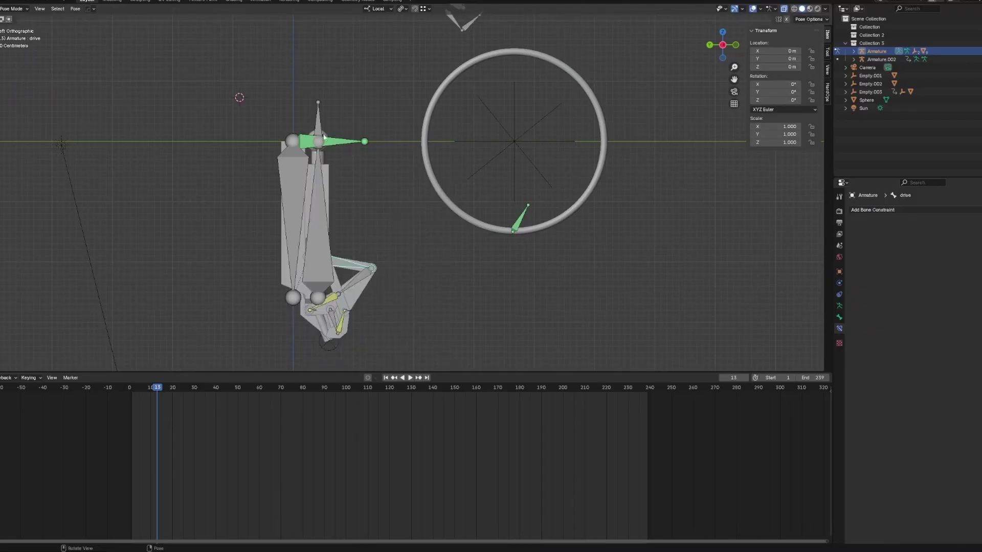
# Rotate the drive bone by 75° to extend the linkage to its maximum angle.
pyautogui.scroll(-1, 330, 173)
pyautogui.press('r')
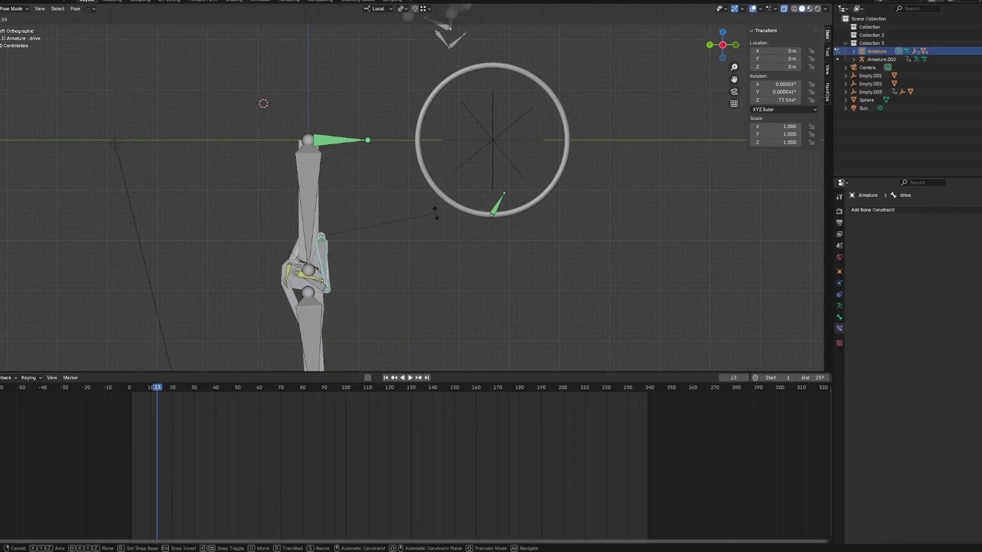
pyautogui.write('75')
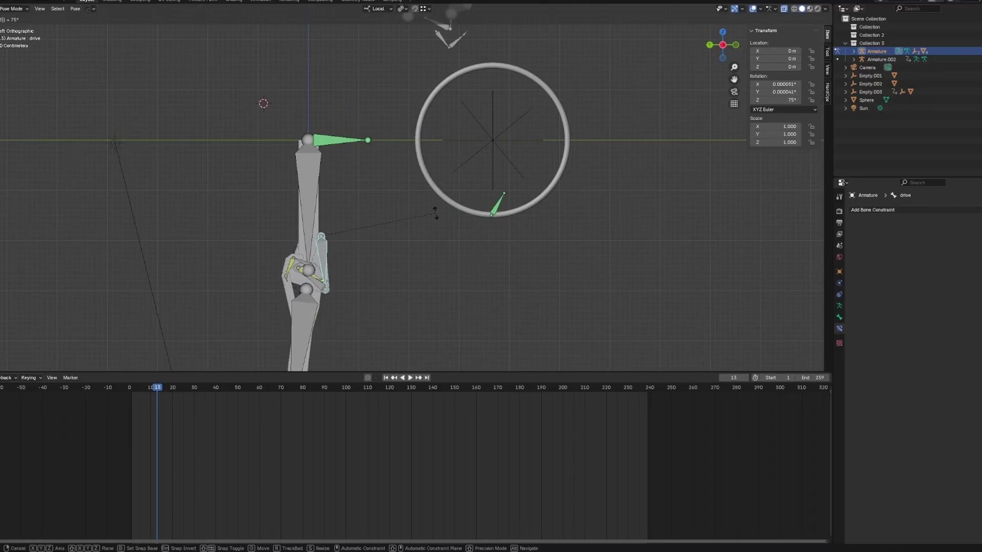
pyautogui.press('Return')
# Rotate the drive bone back by about 62.2° so that the end arm folds up near the circle.
pyautogui.scroll(-2, 200, 333)
pyautogui.keyDown('shift'); pyautogui.moveTo(358, 263); pyautogui.dragTo(352, 228, button='middle'); pyautogui.keyUp('shift')
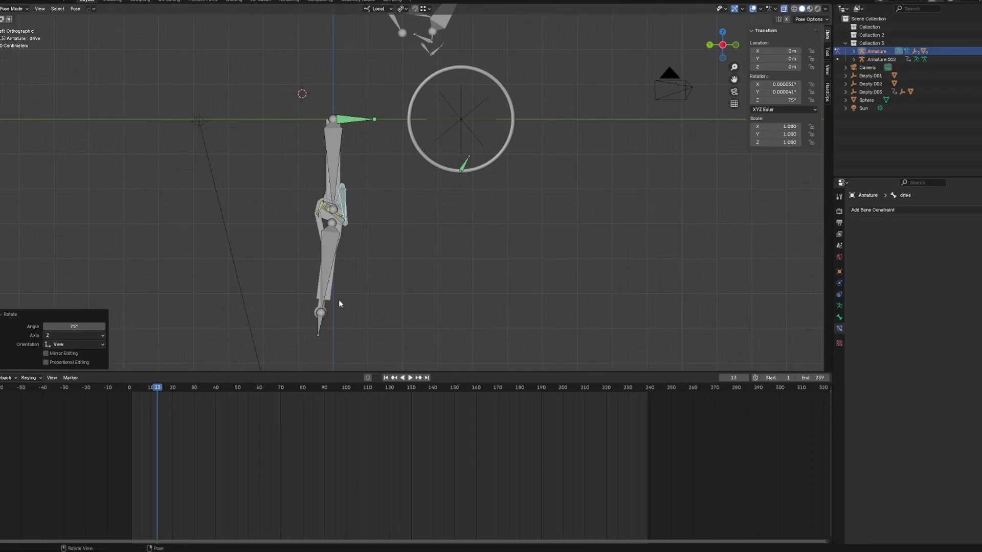
pyautogui.press('r')
pyautogui.click(410, 151)
pyautogui.scroll(2, 437, 207)
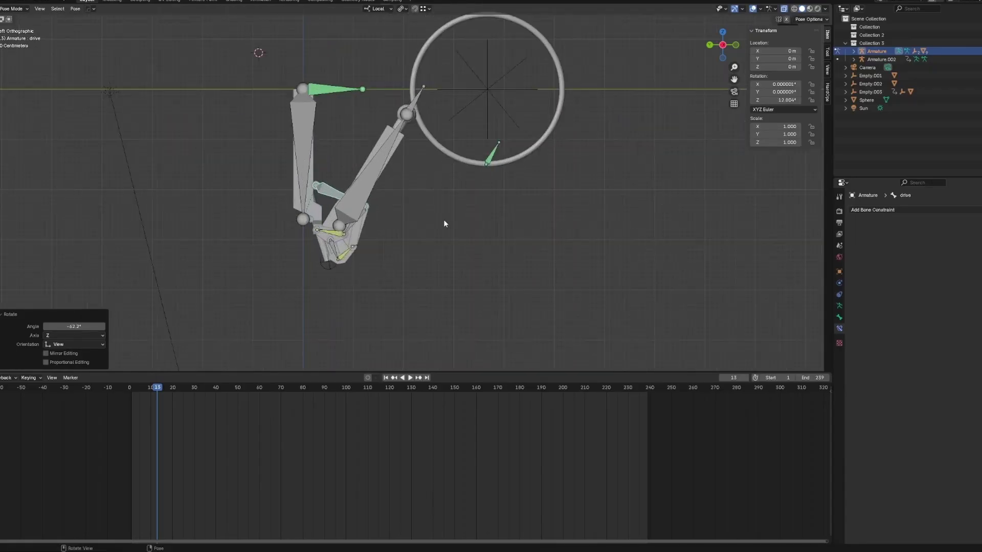
pyautogui.keyDown('shift'); pyautogui.moveTo(414, 191); pyautogui.dragTo(401, 244, button='middle'); pyautogui.keyUp('shift')
# Rotate the drive bone by about 9.7° more in the Scripting workspace's viewport.
pyautogui.click(393, 1)
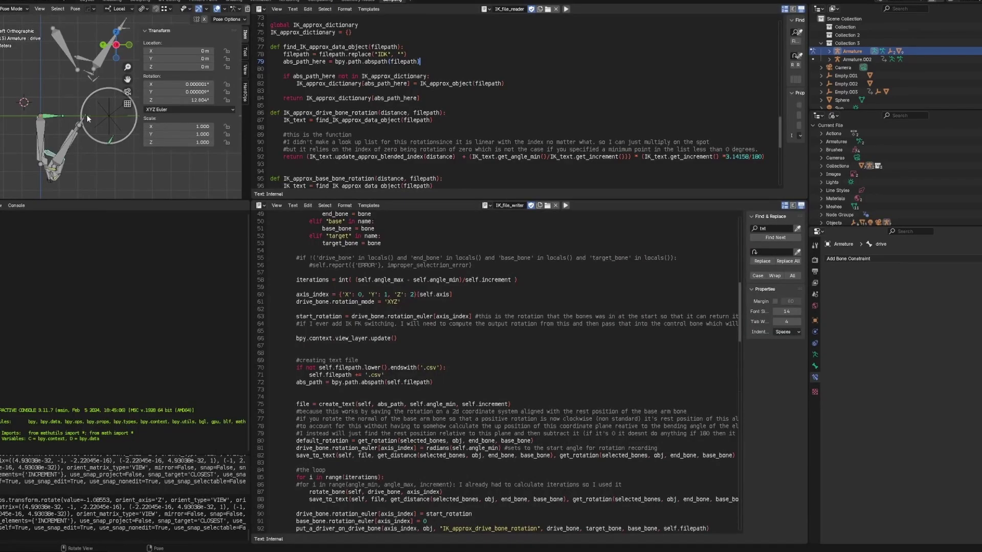
pyautogui.press('r')
pyautogui.click(94, 88)
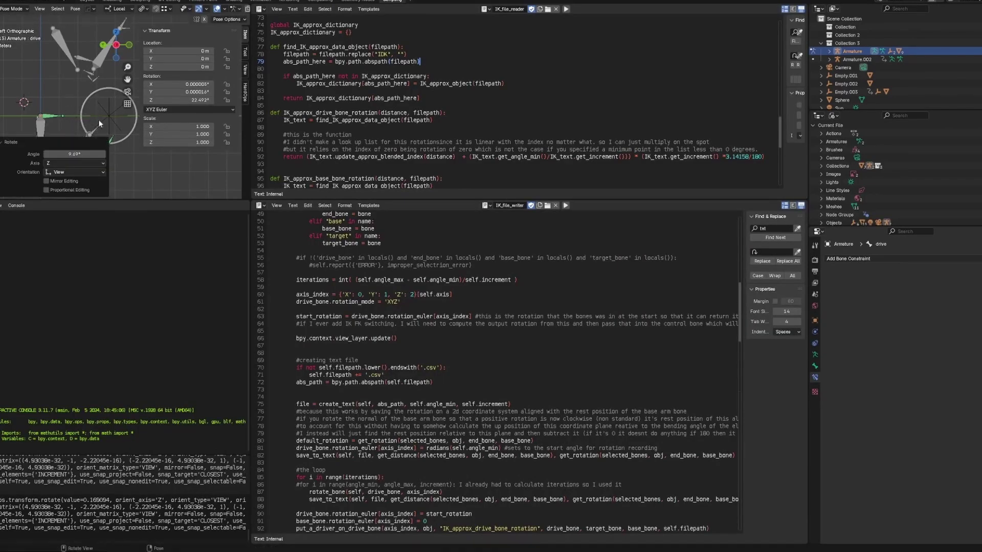
# In the Layout workspace, sketch annotations for the distance from the base bone to the end bone and the base angle, and undo them.
pyautogui.click(93, 1)
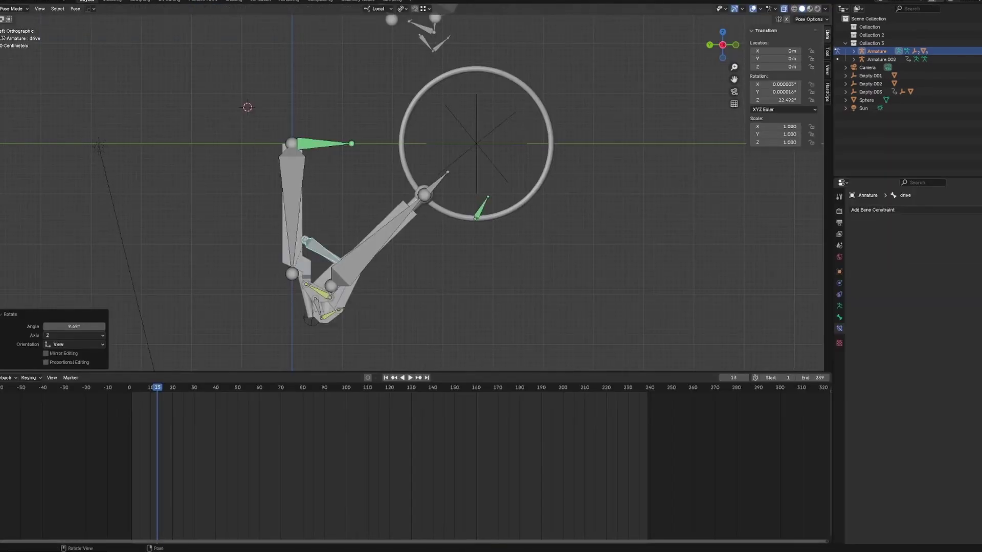
pyautogui.click(1, 134)
pyautogui.scroll(1, 270, 134)
pyautogui.moveTo(273, 131)
pyautogui.mouseDown()
pyautogui.moveTo(428, 187)
pyautogui.moveTo(468, 177)
pyautogui.moveTo(441, 164)
pyautogui.mouseUp()
pyautogui.hotkey('ctrl', 'z')
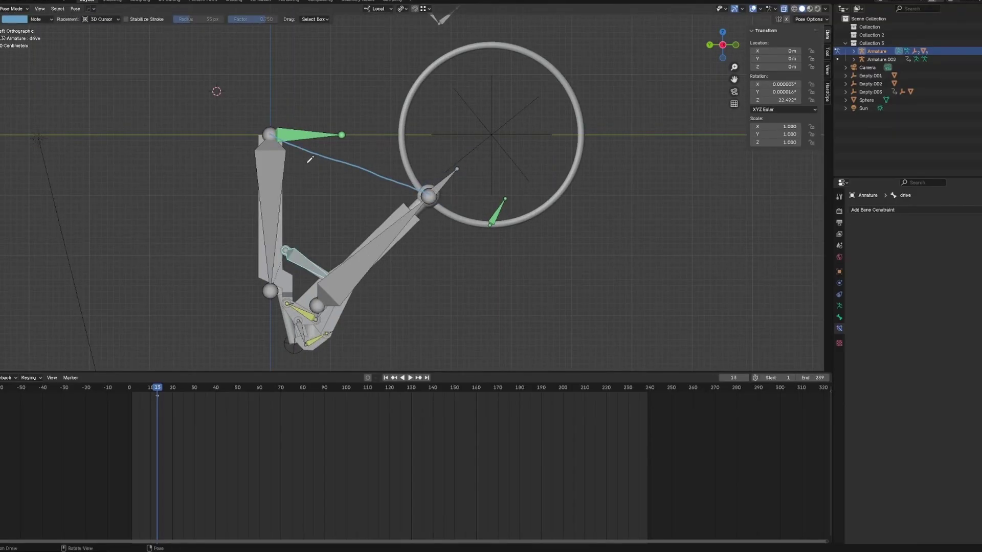
pyautogui.moveTo(277, 178)
pyautogui.mouseDown()
pyautogui.moveTo(319, 153)
pyautogui.moveTo(319, 133)
pyautogui.mouseUp()
pyautogui.hotkey('ctrl', 'z')
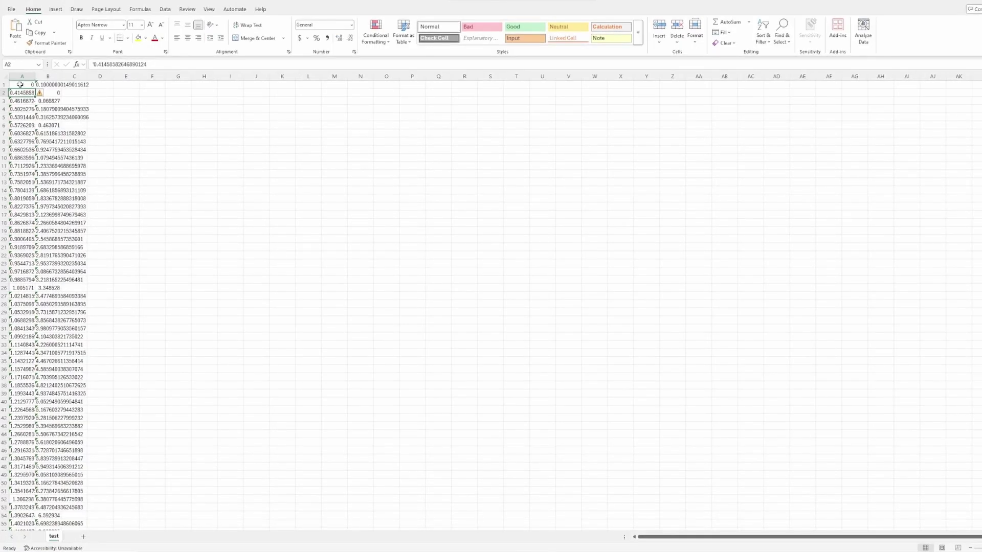
# Switch to Excel and examine the header row and the distance and angle columns of the test CSV file.
pyautogui.click(110, 82)
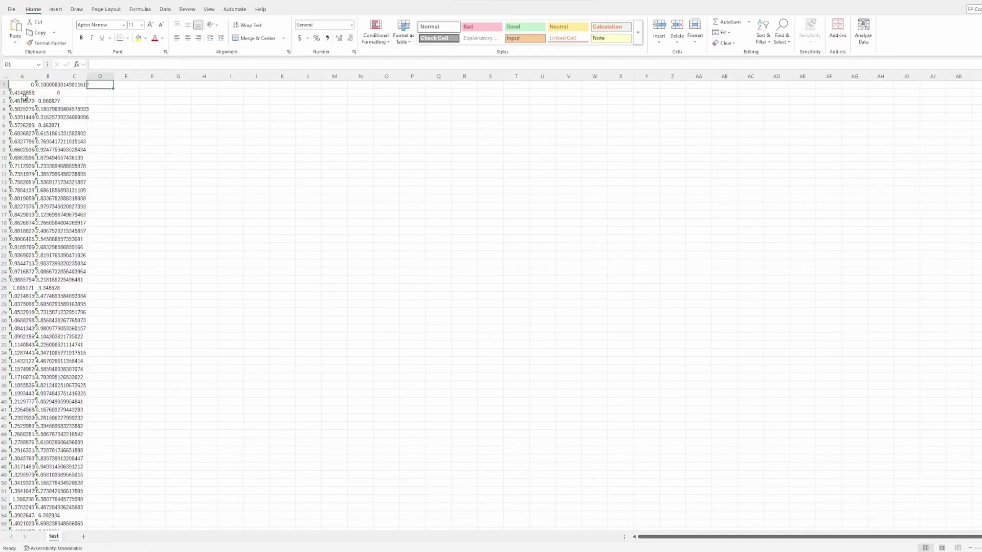
pyautogui.click(75, 85)
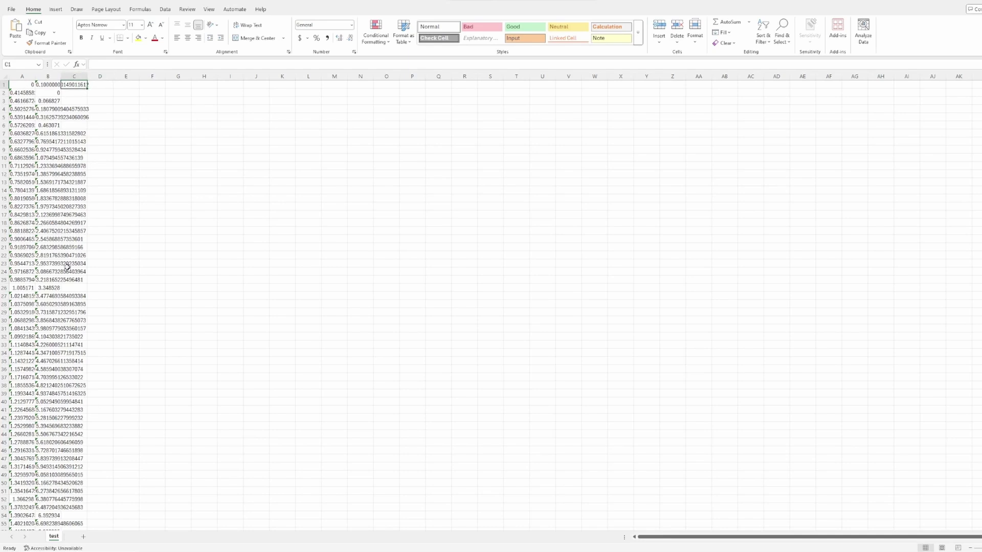
pyautogui.click(95, 82)
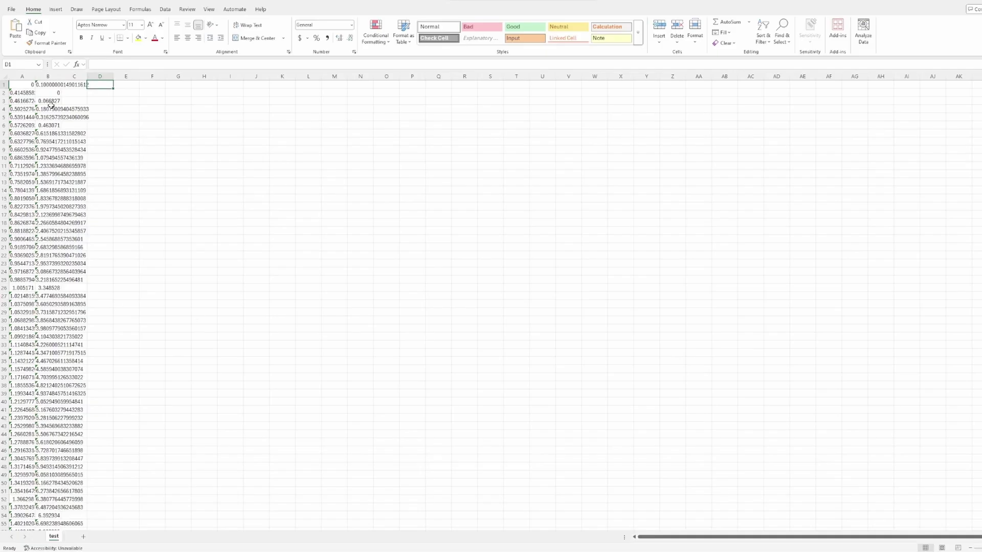
# Examine the header row and first data cells of the CSV, and show the "Method 3: writing 2" slide in PowerPoint.
pyautogui.click(45, 85)
pyautogui.click(23, 98)
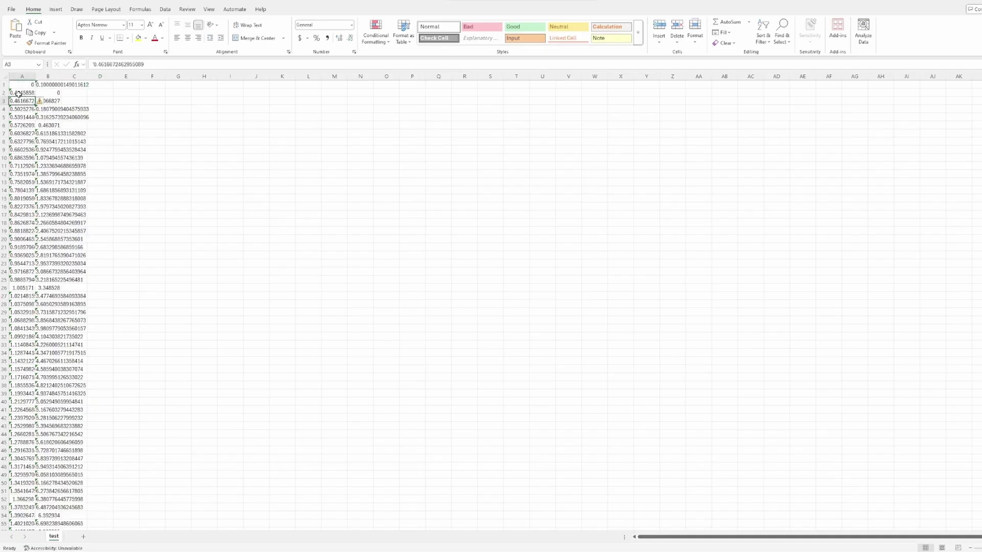
pyautogui.click(56, 174)
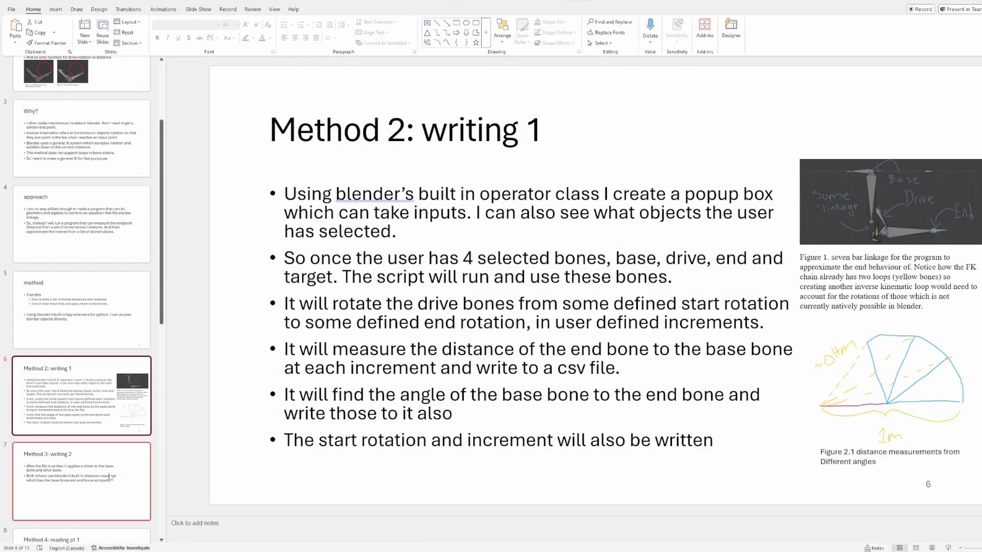
pyautogui.click(109, 482)
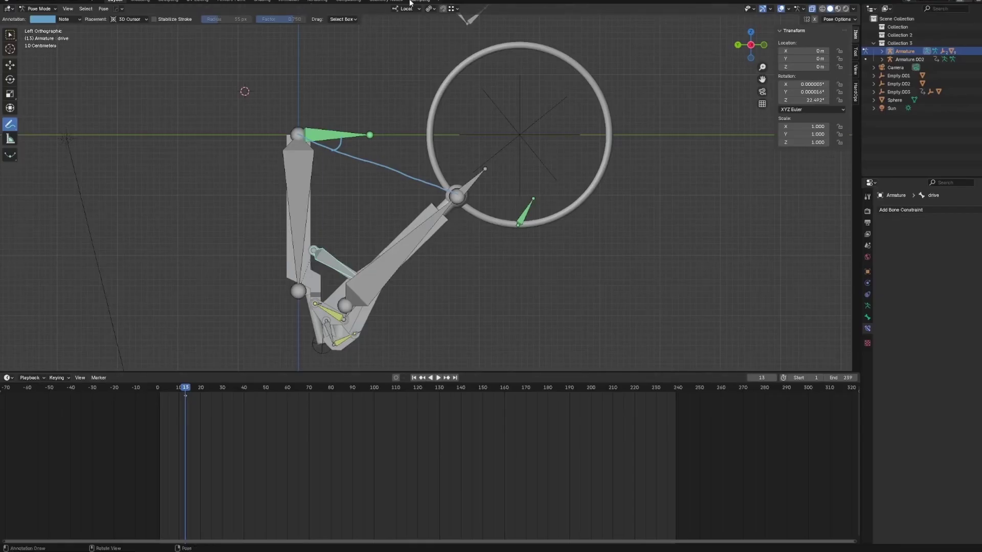
# In Blender's Scripting workspace, highlight the driver expression string assigned near the end of the IK_file_writer script.
pyautogui.click(410, 2)
pyautogui.scroll(-10, 448, 355)
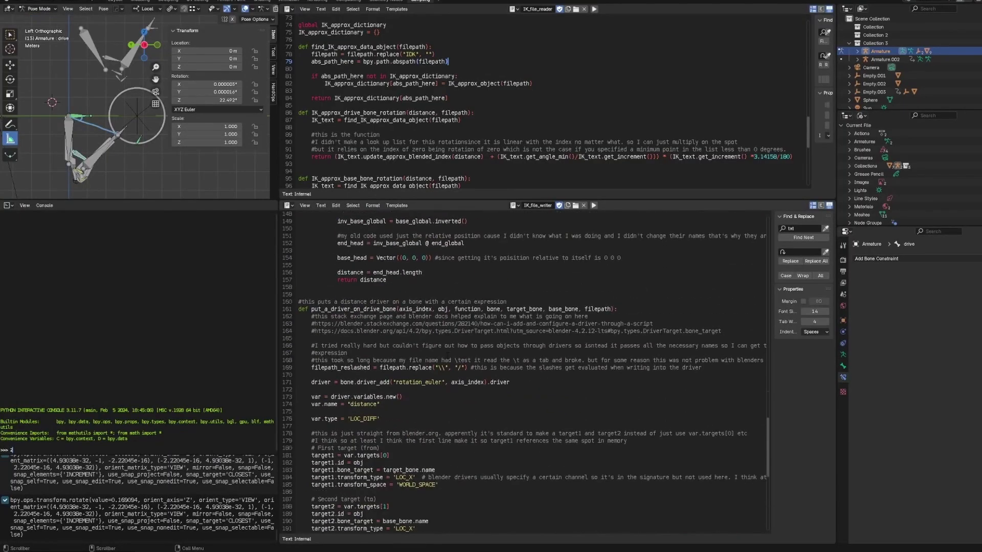
pyautogui.scroll(-7, 448, 355)
pyautogui.moveTo(548, 412); pyautogui.dragTo(376, 412)
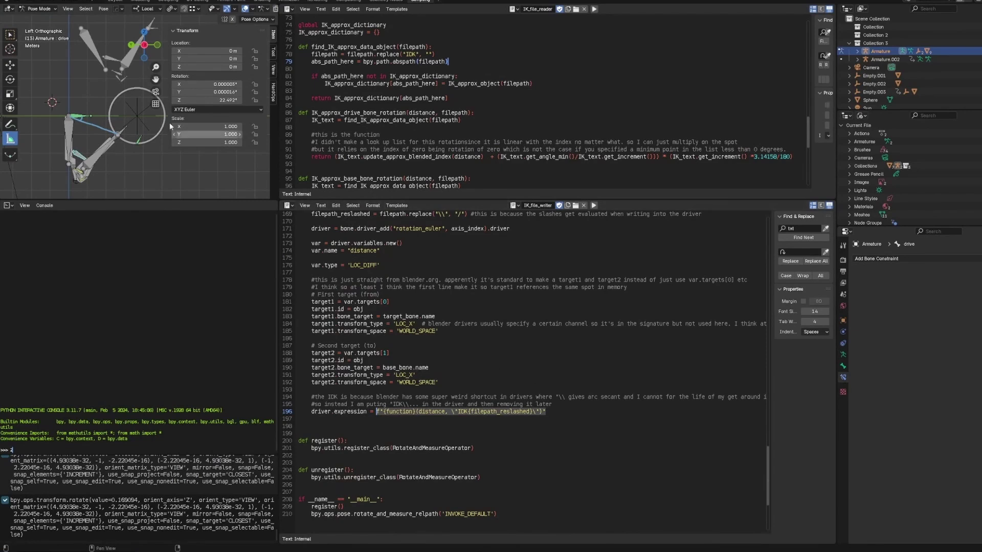
# Add a driver to the drive bone's Z rotation to show its expression field, and undo the driver.
pyautogui.moveTo(207, 101)
pyautogui.mouseDown()
pyautogui.moveTo(268, 101)
pyautogui.moveTo(200, 101)
pyautogui.mouseUp()
pyautogui.rightClick(200, 102)
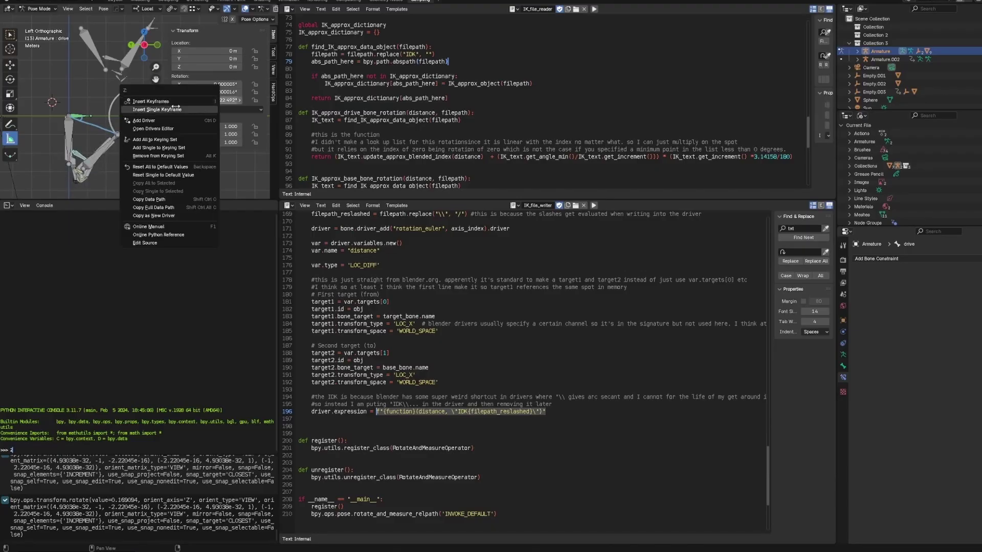
pyautogui.click(159, 120)
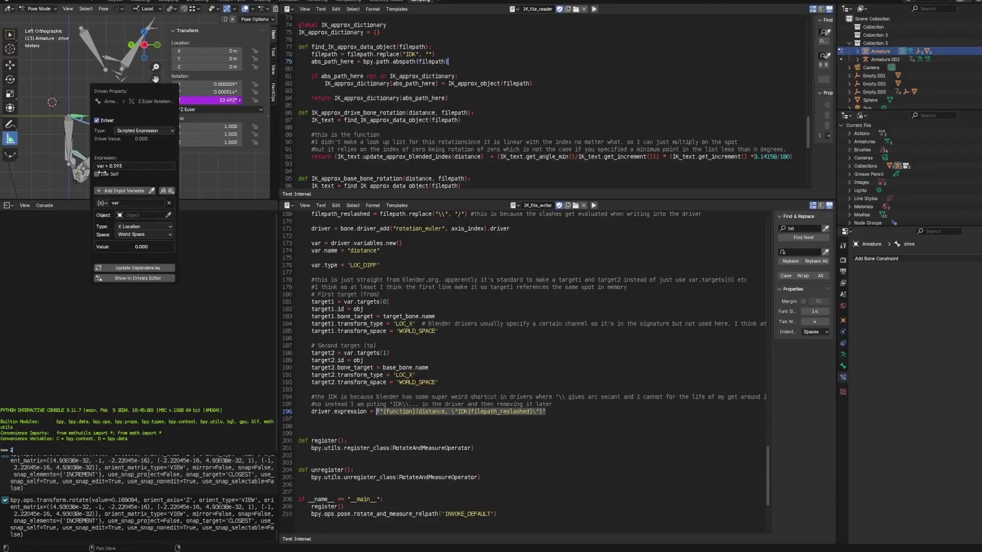
pyautogui.click(122, 166)
pyautogui.press('Escape')
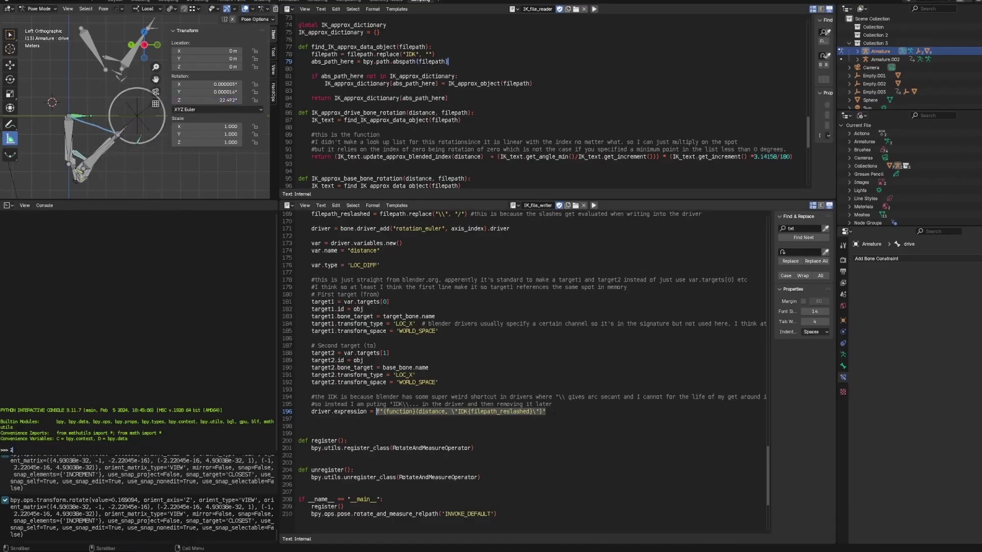
pyautogui.hotkey('ctrl', 'z')
# Give the IK_file_reader script more room and highlight the line registering IK_approx_drive_bone_rotation in the driver namespace.
pyautogui.click(547, 412)
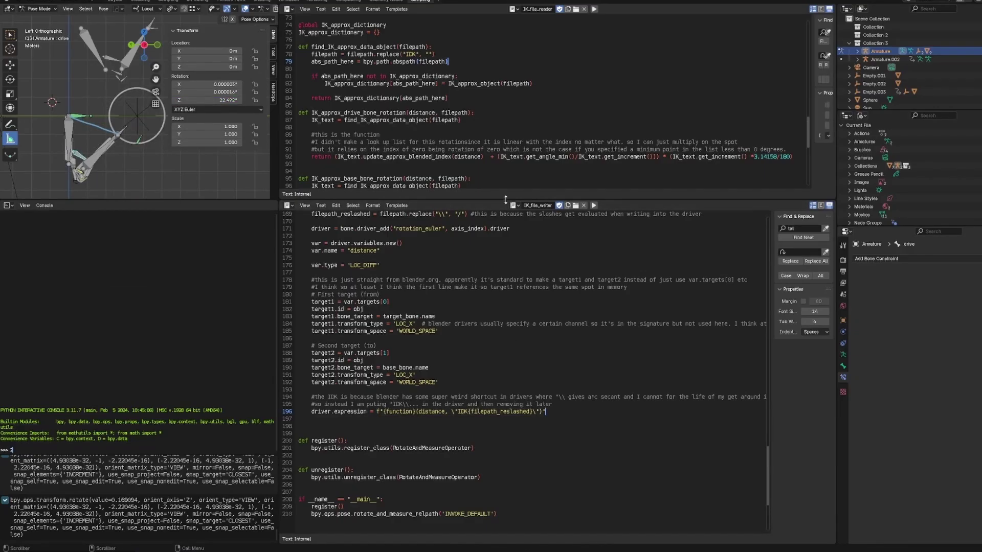
pyautogui.moveTo(506, 199); pyautogui.dragTo(506, 416)
pyautogui.scroll(5, 436, 239)
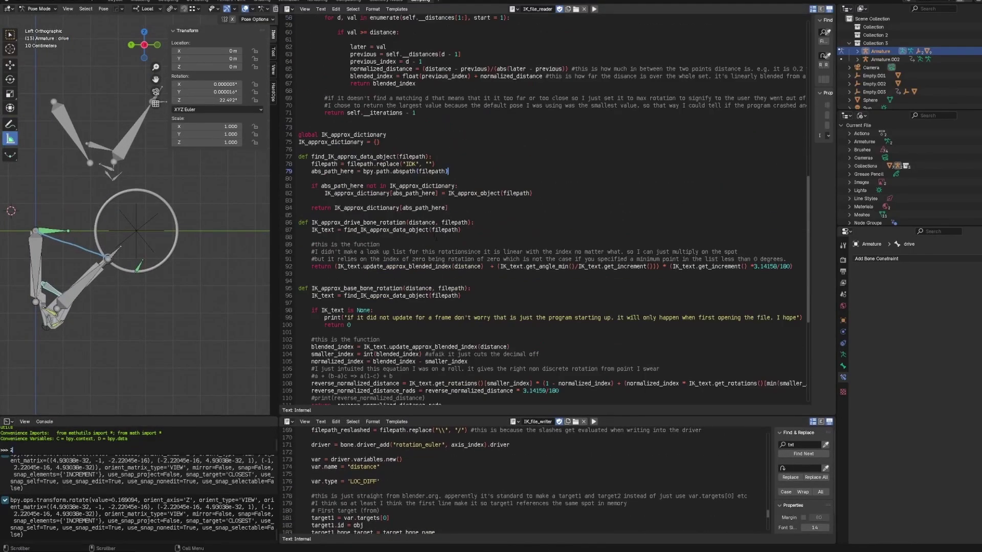
pyautogui.scroll(-6, 436, 239)
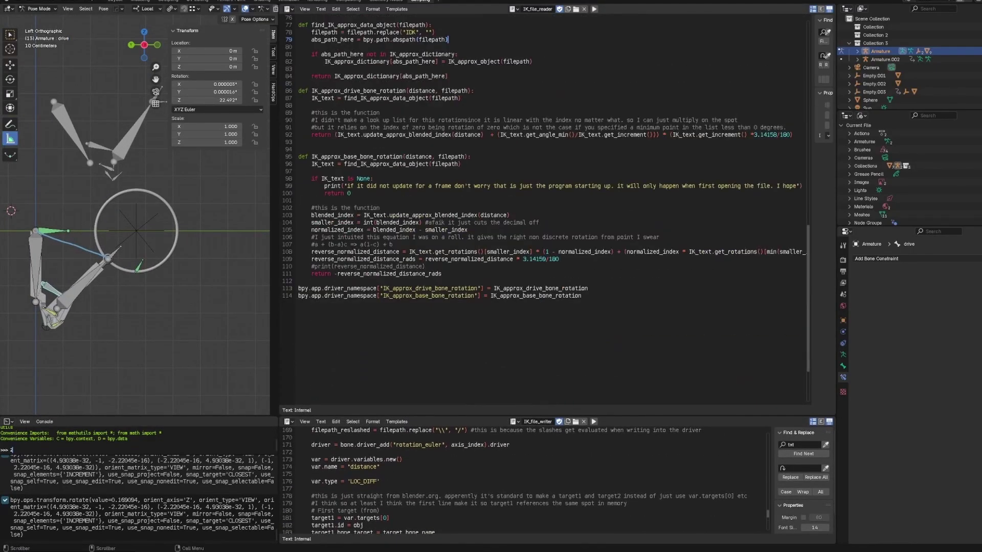
pyautogui.moveTo(299, 288); pyautogui.dragTo(588, 289)
pyautogui.click(609, 289)
# Give the IK_file_writer script more room and highlight the IDK prefix inside the driver expression.
pyautogui.moveTo(483, 416); pyautogui.dragTo(483, 149)
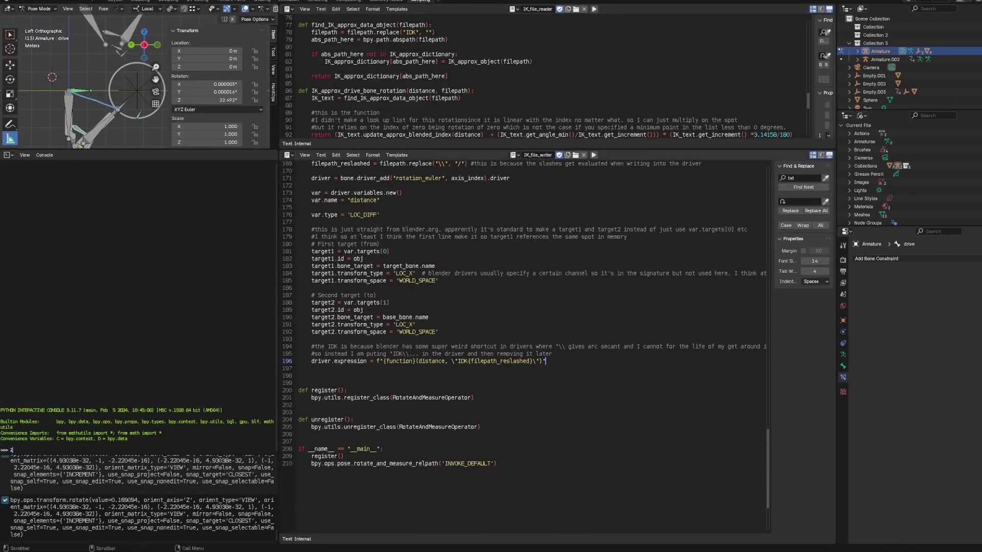
pyautogui.moveTo(454, 361); pyautogui.dragTo(470, 361)
pyautogui.click(410, 376)
# In the Layout workspace, select the second armature, Armature.002, above the circle and enter Pose Mode.
pyautogui.click(115, 1)
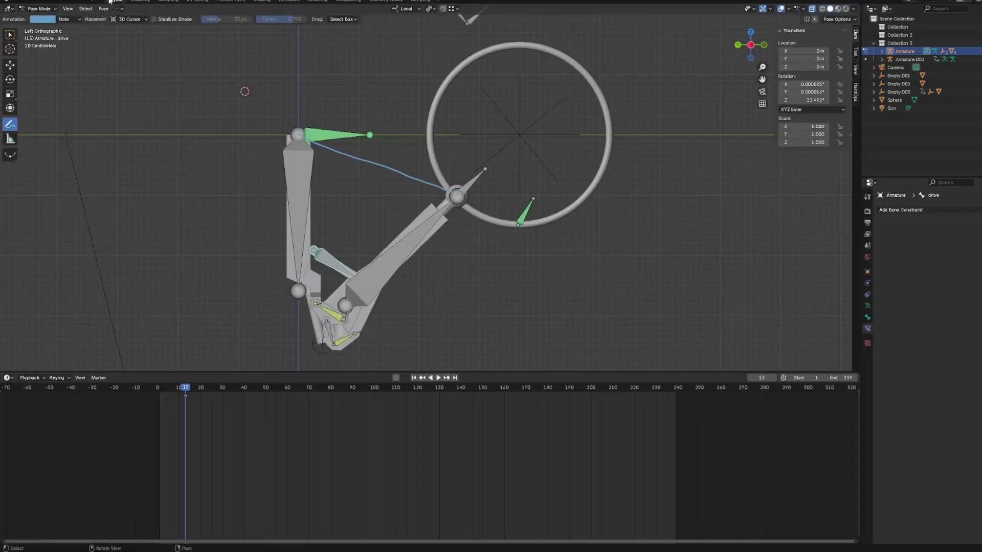
pyautogui.scroll(-1, 467, 113)
pyautogui.hotkey('ctrl', 'Tab')
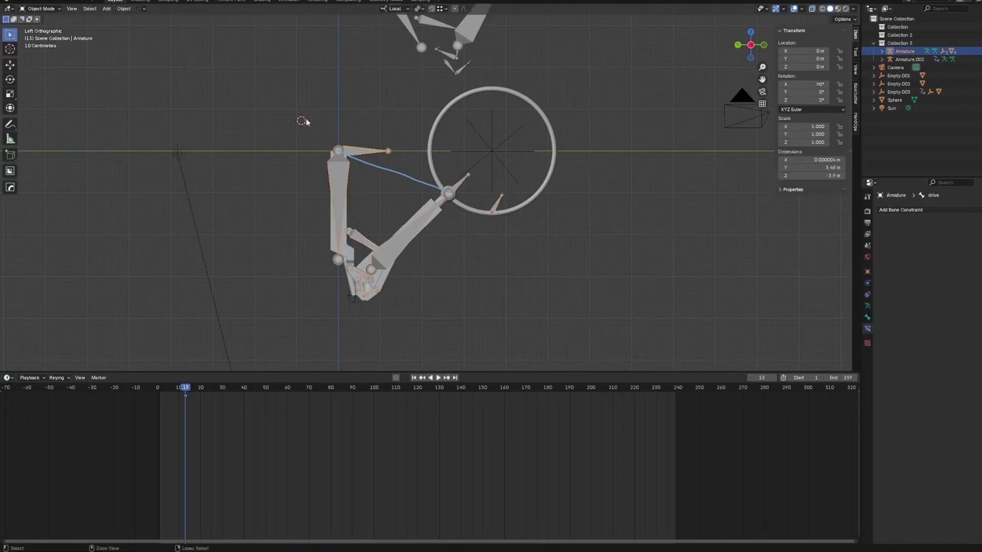
pyautogui.keyDown('shift'); pyautogui.moveTo(337, 84); pyautogui.dragTo(361, 188, button='middle'); pyautogui.keyUp('shift')
pyautogui.click(412, 131)
pyautogui.scroll(3, 411, 131)
pyautogui.hotkey('ctrl', 'Tab')
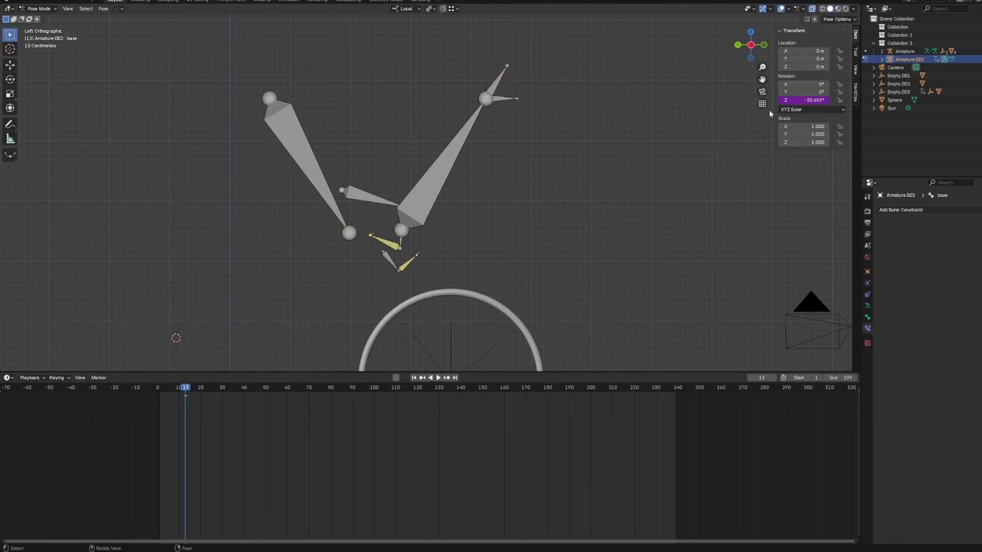
# Open the Drivers Editor for the base bone's Z rotation and close it again.
pyautogui.rightClick(805, 100)
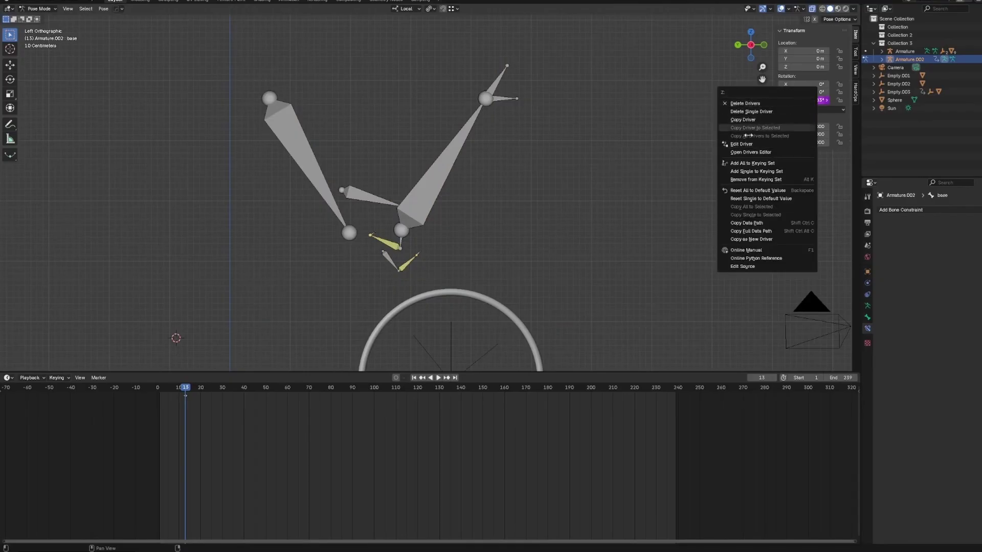
pyautogui.click(747, 152)
pyautogui.moveTo(769, 32); pyautogui.dragTo(549, 136)
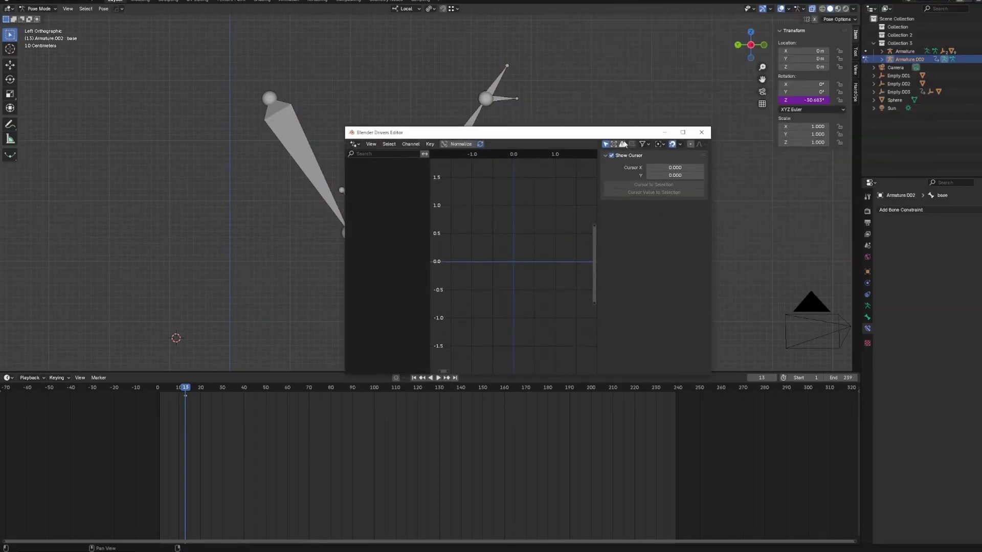
pyautogui.click(702, 131)
# Select Armature.002's drive bone and examine the scripted expression and distance variable of its Z rotation driver.
pyautogui.click(382, 199)
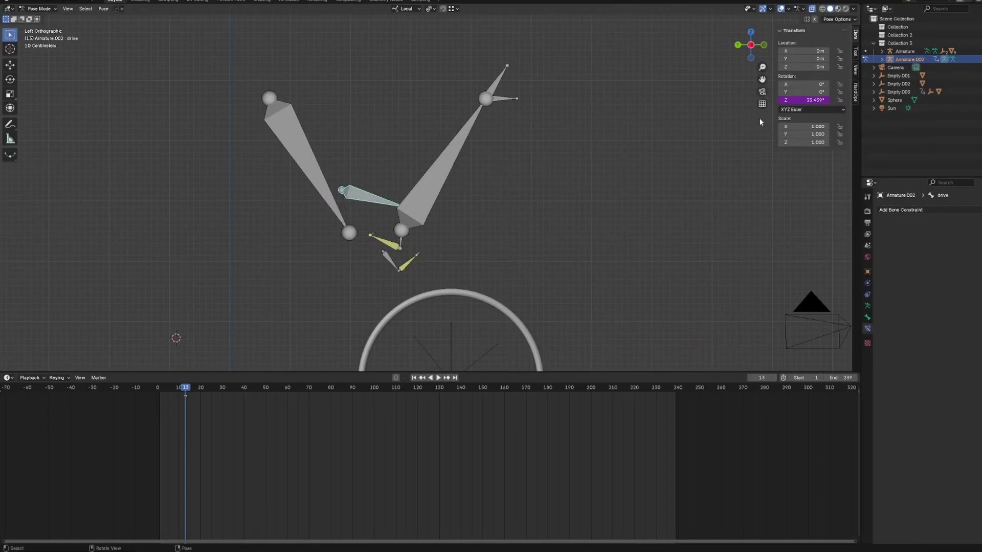
pyautogui.rightClick(802, 100)
pyautogui.click(802, 101)
pyautogui.click(653, 35)
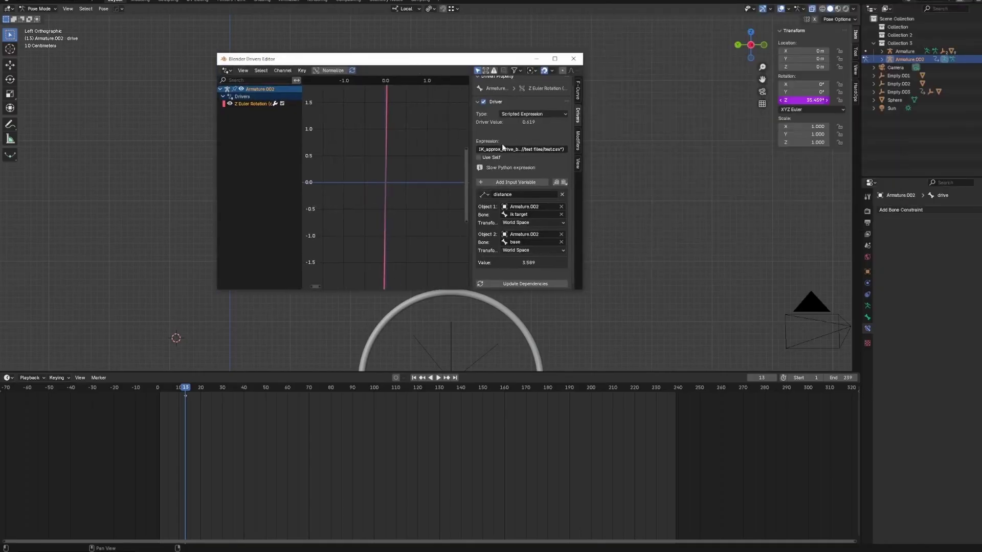
pyautogui.click(540, 148)
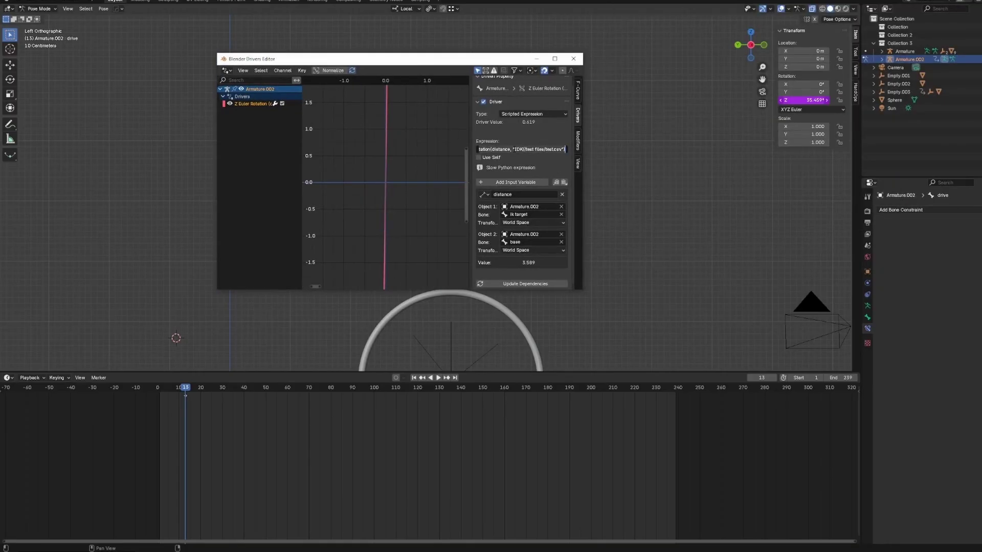
pyautogui.click(573, 59)
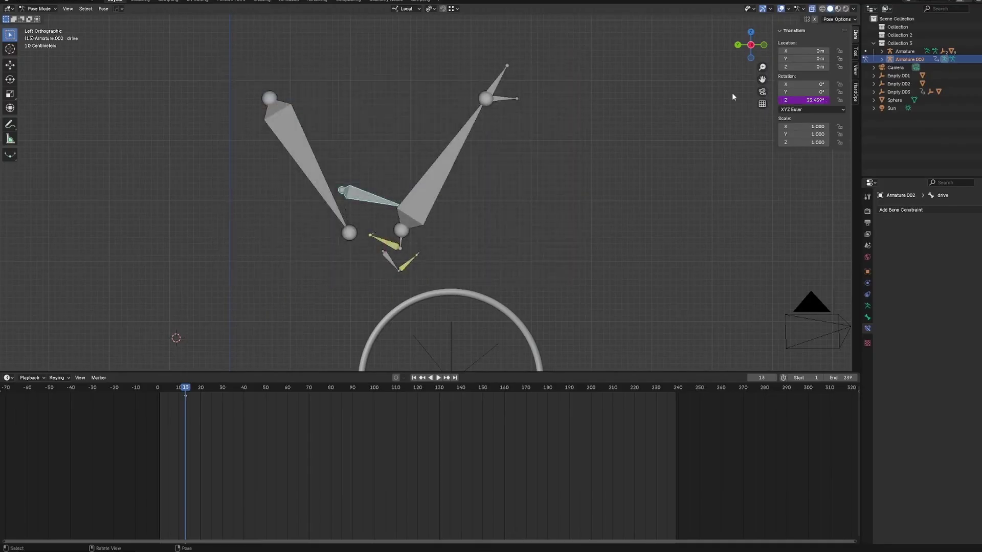
# Remove the IDK prefix before the file path in the drive bone's Z rotation driver expression and re-evaluate the expression.
pyautogui.rightClick(792, 99)
pyautogui.click(790, 101)
pyautogui.click(898, 80)
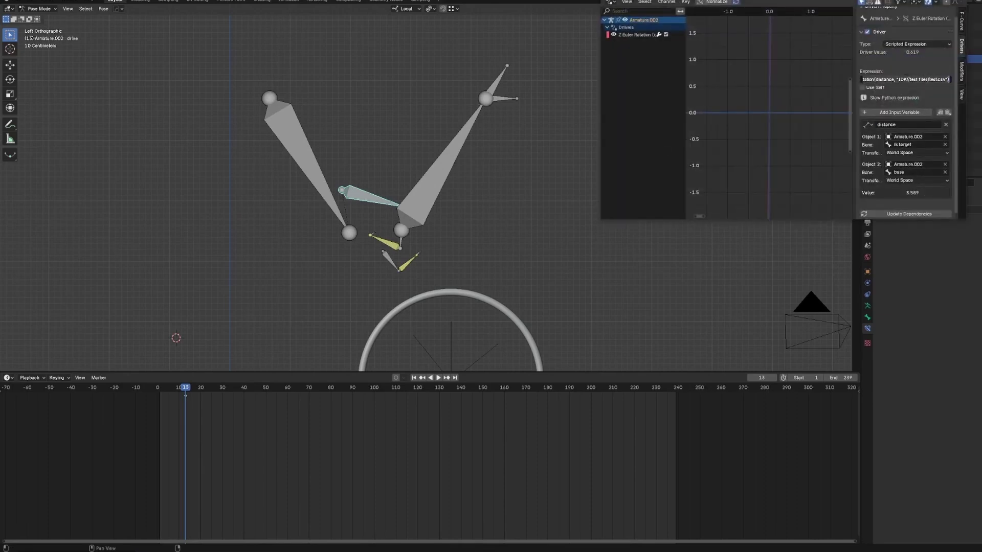
pyautogui.click(907, 80)
pyautogui.press('BackSpace')
pyautogui.press('BackSpace')
pyautogui.press('BackSpace')
pyautogui.press('BackSpace')
pyautogui.press('Return')
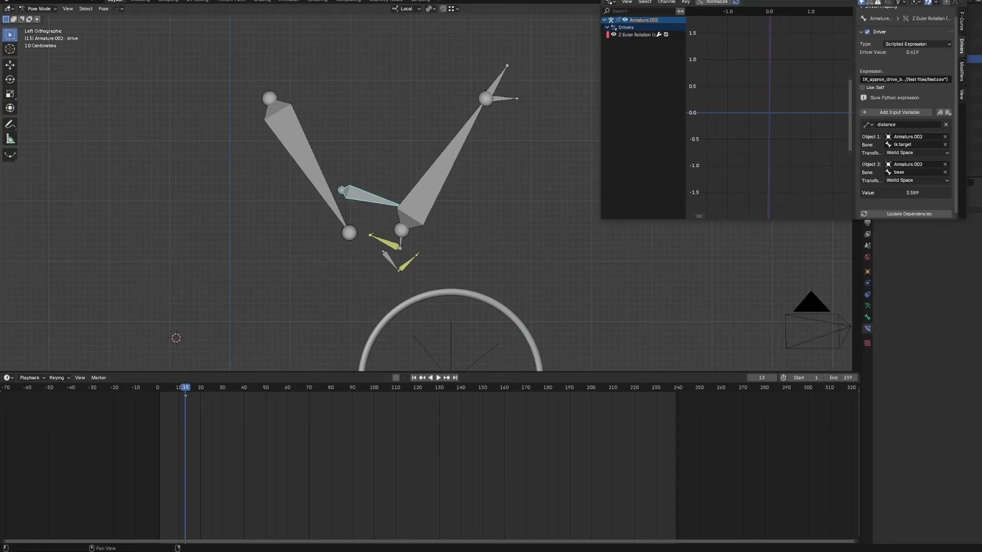
pyautogui.click(572, 151)
pyautogui.click(803, 100)
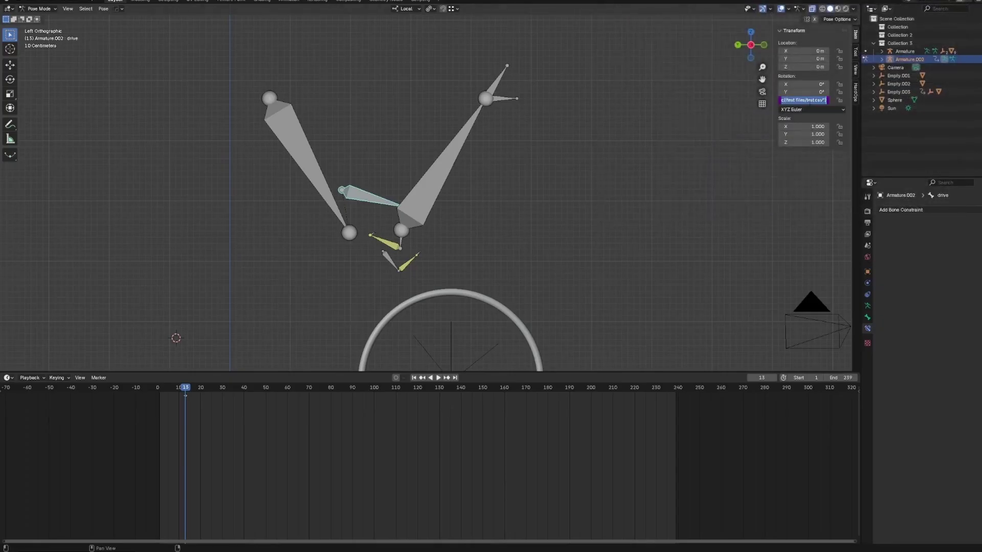
pyautogui.press('Return')
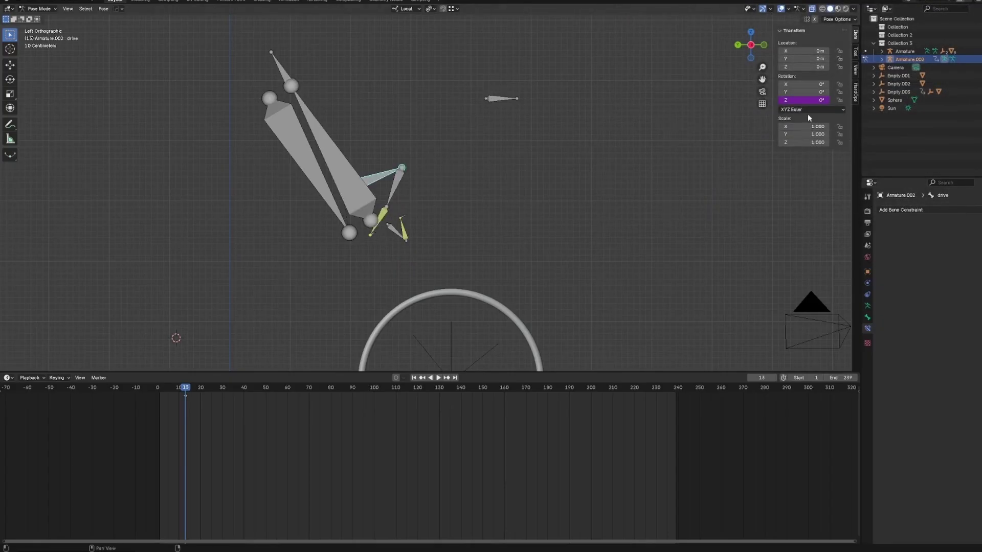
# Restore the IDK prefix before the file path in the drive bone's Z rotation driver expression.
pyautogui.click(803, 99)
pyautogui.press('Right')
pyautogui.press('Left')
pyautogui.press('Left')
pyautogui.press('Left')
pyautogui.press('Left')
pyautogui.press('Left')
pyautogui.press('Left')
pyautogui.press('Left')
pyautogui.press('Left')
pyautogui.press('Left')
pyautogui.press('Left')
pyautogui.press('Left')
pyautogui.press('Left')
pyautogui.press('Left')
pyautogui.press('Left')
pyautogui.press('Left')
pyautogui.press('Right')
pyautogui.press('Right')
pyautogui.press('Right')
pyautogui.press('Right')
pyautogui.press('Right')
pyautogui.press('Right')
pyautogui.press('Return')
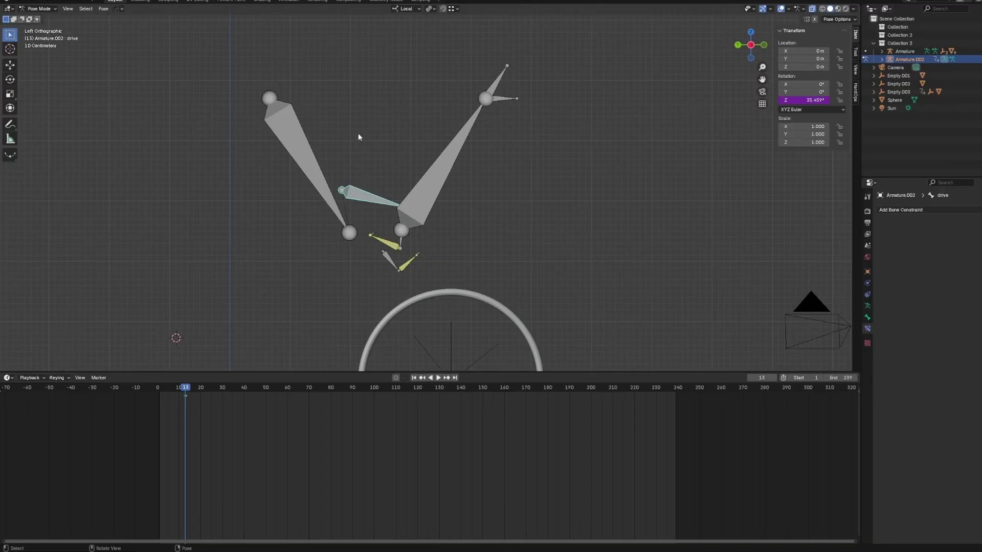
pyautogui.doubleClick(805, 100)
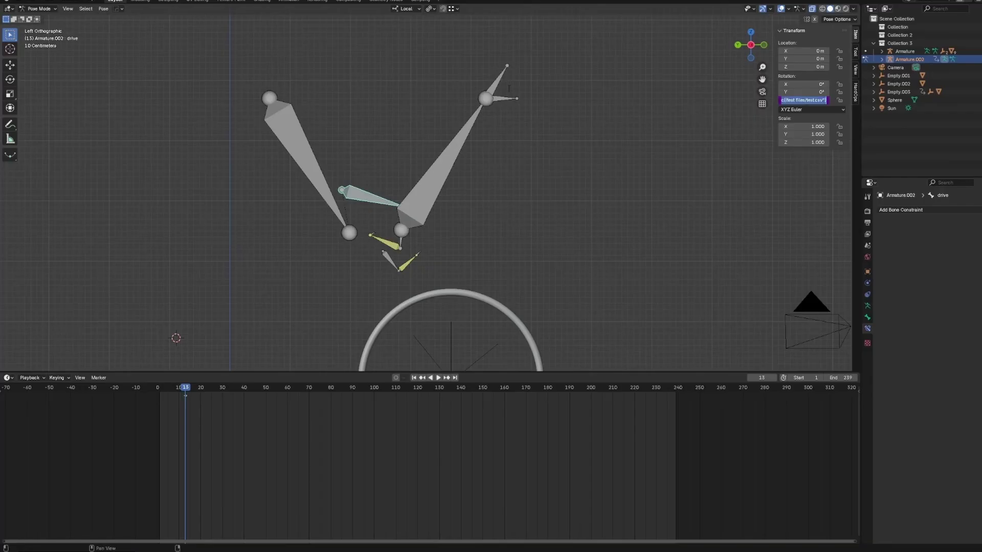
pyautogui.press('Return')
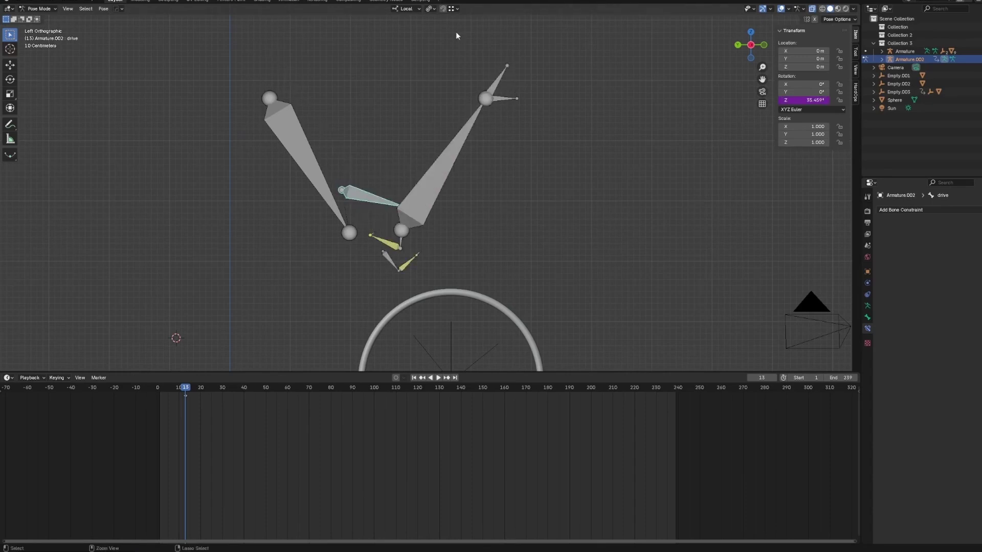
# In the Scripting workspace, highlight the IK_file_reader line that strips "IDK" from the file path.
pyautogui.click(420, 1)
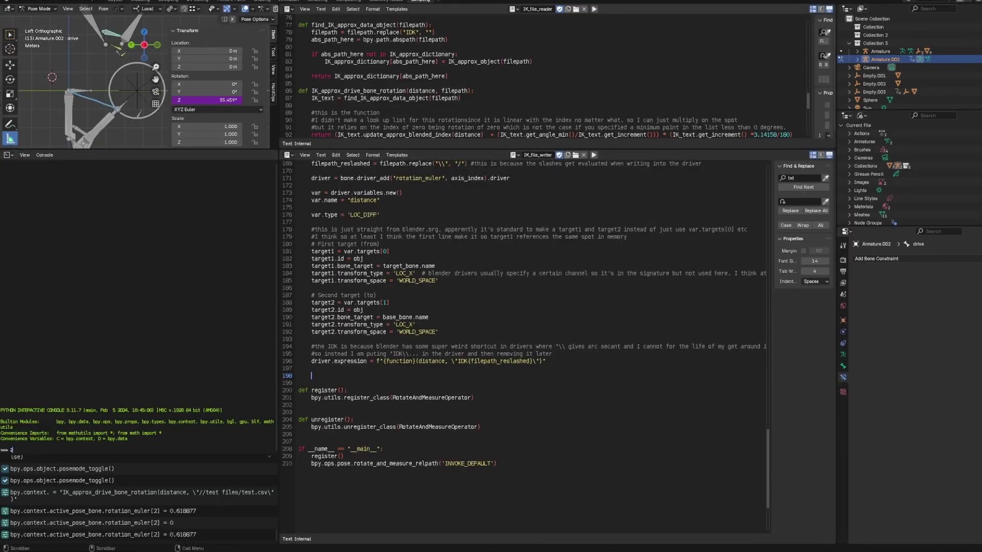
pyautogui.moveTo(312, 32); pyautogui.dragTo(435, 32)
pyautogui.click(435, 32)
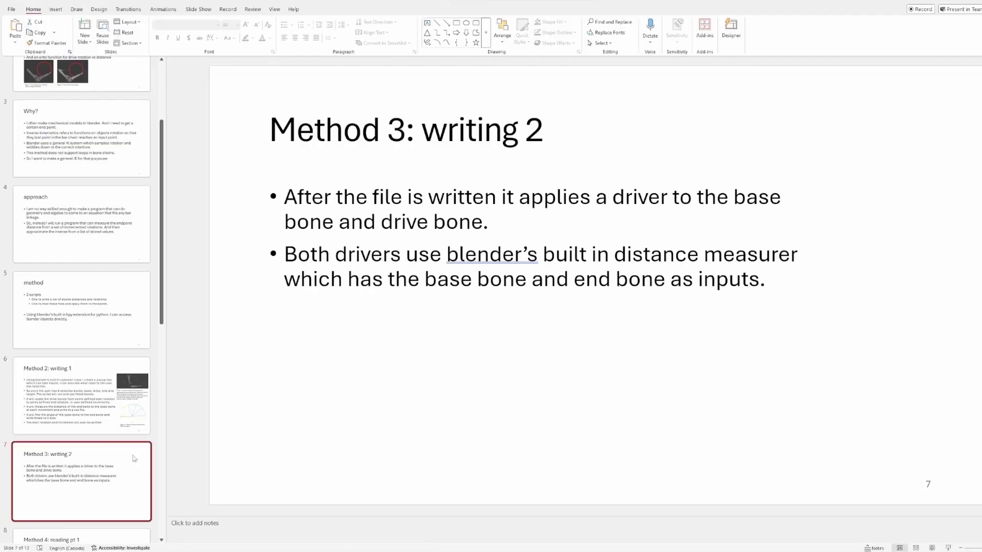
pyautogui.scroll(-3, 94, 497)
pyautogui.click(94, 495)
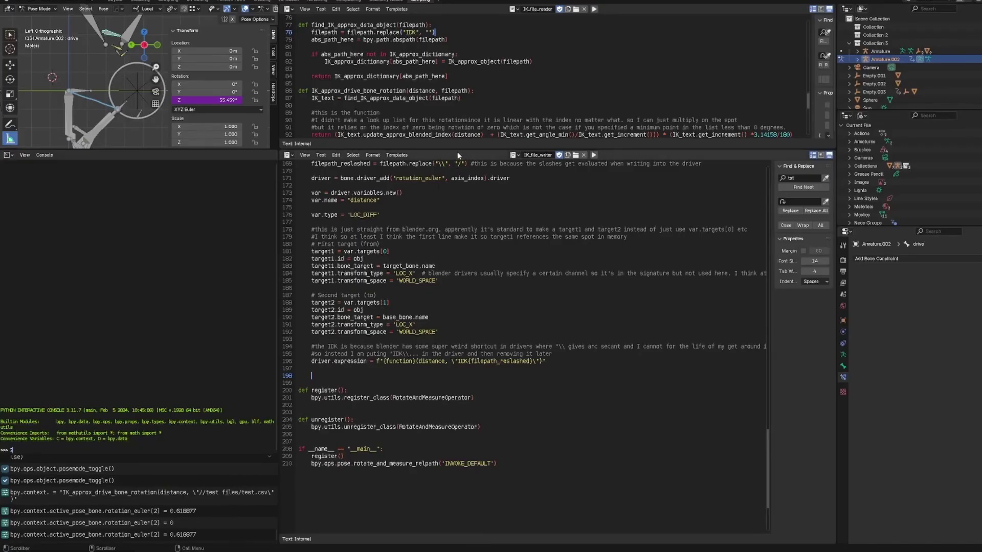
# Enlarge the IK_file_reader script and examine the IK_approx_object class, from its file reading to the update_approx_blended_index function.
pyautogui.moveTo(458, 149); pyautogui.dragTo(457, 387)
pyautogui.scroll(15, 511, 205)
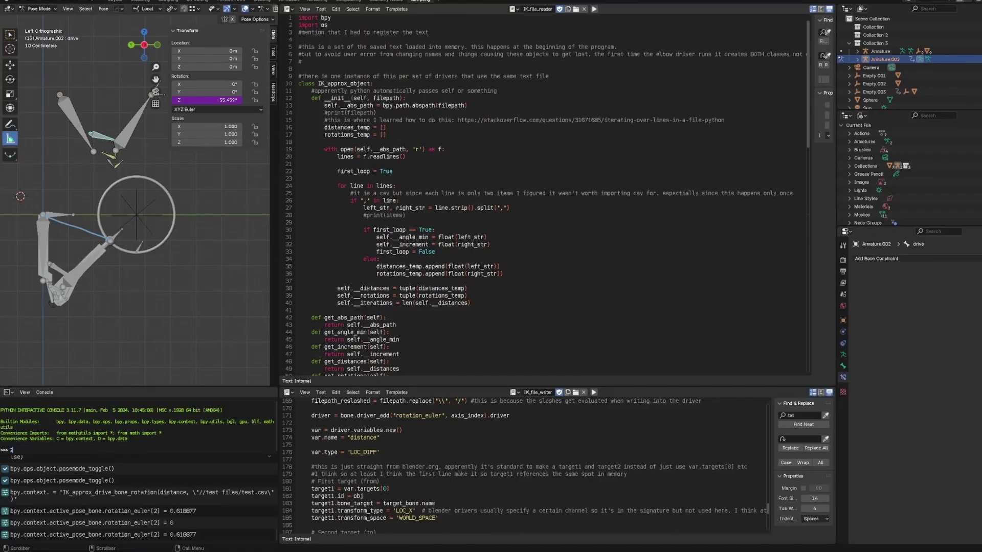
pyautogui.scroll(-10, 434, 362)
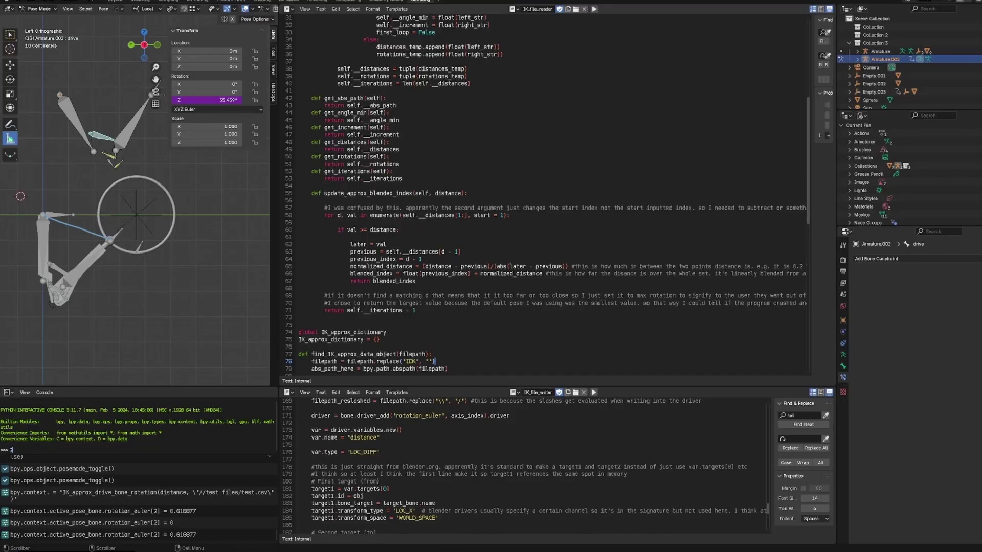
pyautogui.scroll(-1, 512, 205)
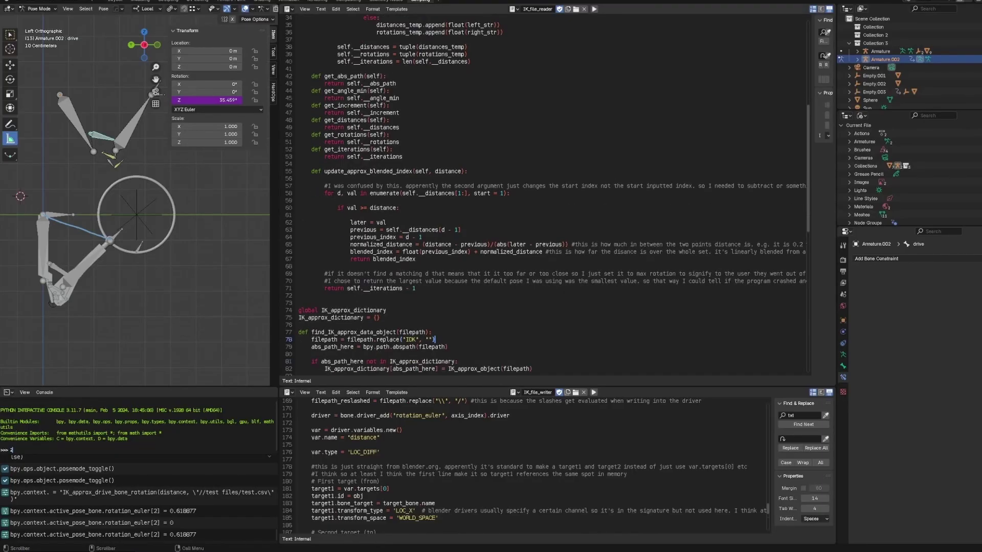
pyautogui.scroll(-1, 548, 195)
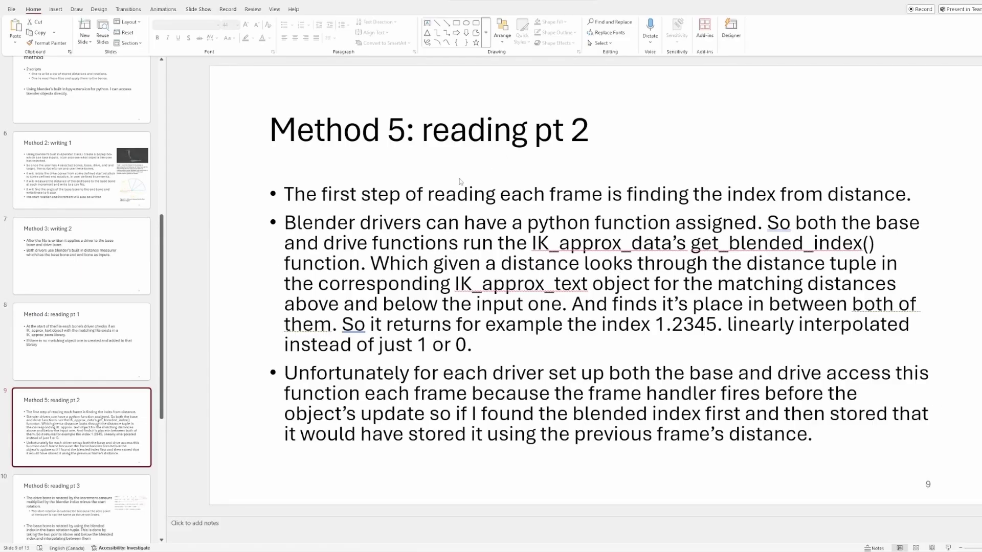
# Show the "Method 6: reading pt 3" slide in PowerPoint, and return to Blender with the IK_file_reader script enlarged further.
pyautogui.scroll(-1, 128, 343)
pyautogui.click(97, 427)
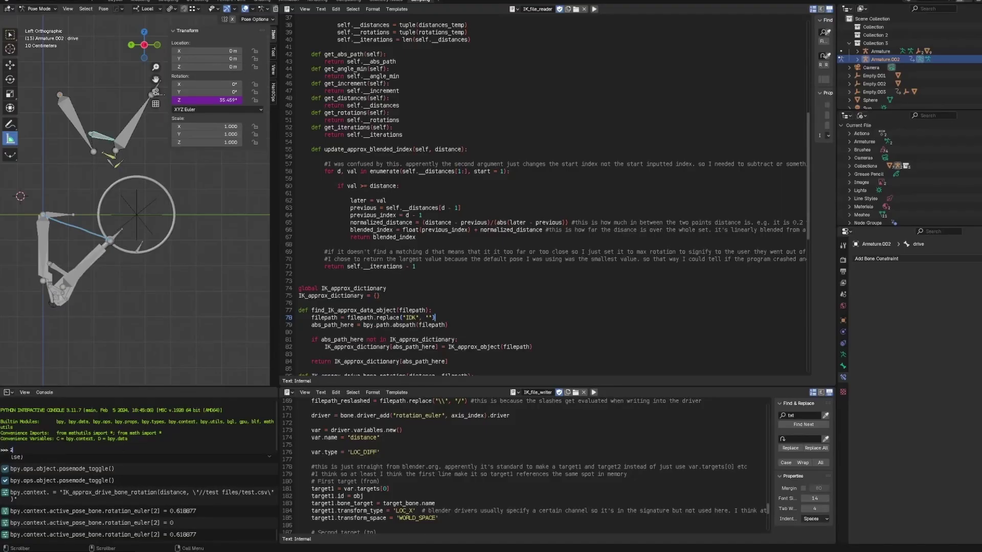
pyautogui.moveTo(451, 388); pyautogui.dragTo(449, 430)
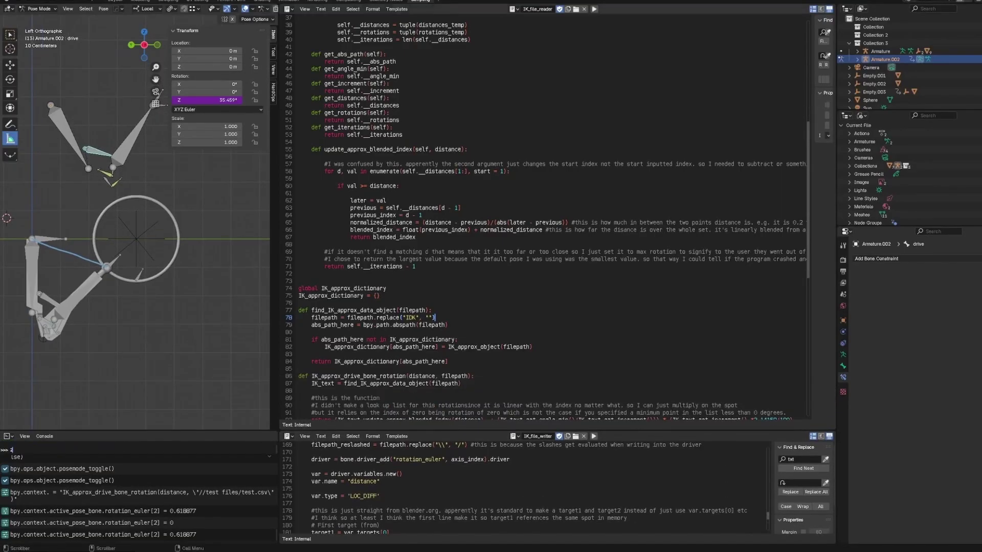
# Examine the IK_file_reader script from update_approx_blended_index onward and highlight the find_IK_approx_data_object function and its filepath line.
pyautogui.scroll(-6, 807, 204)
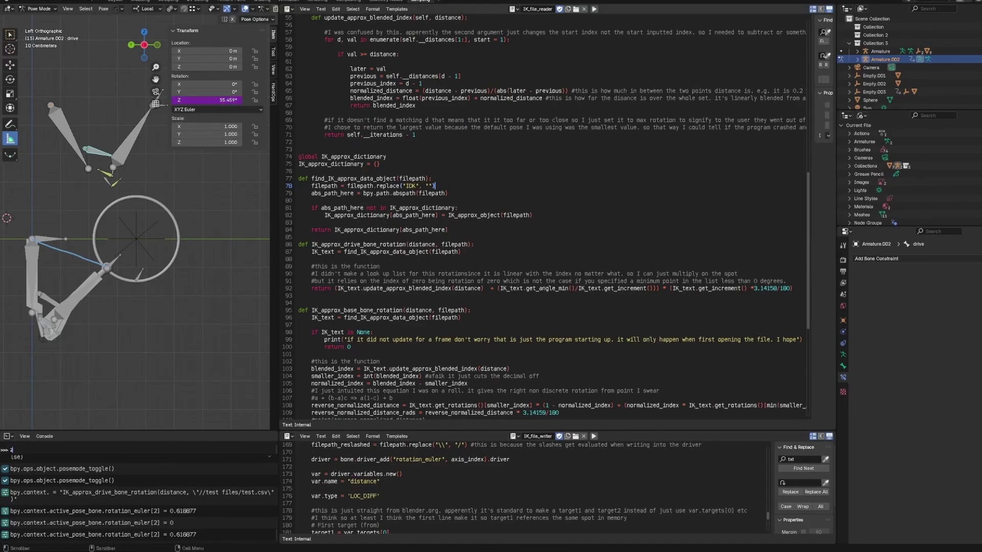
pyautogui.scroll(-1, 807, 204)
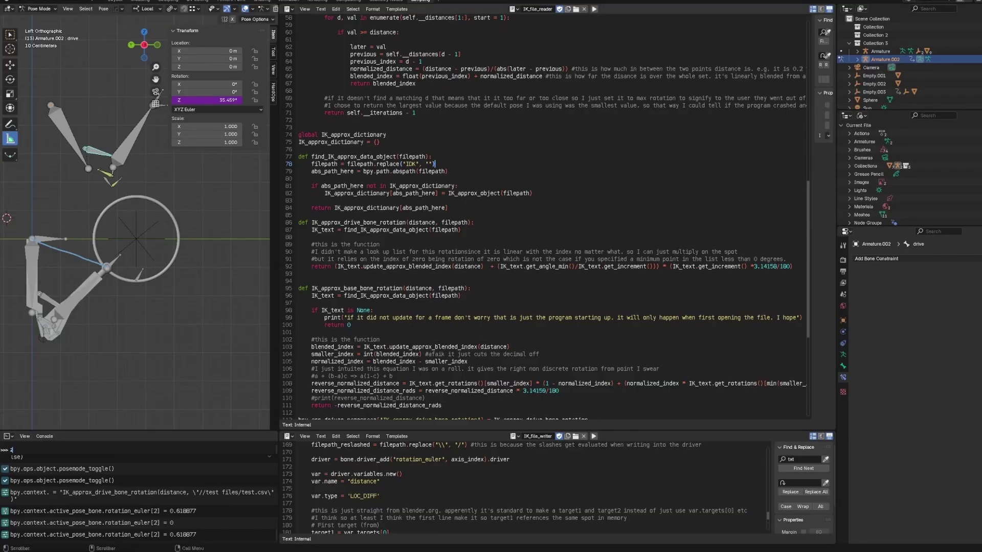
pyautogui.scroll(13, 807, 204)
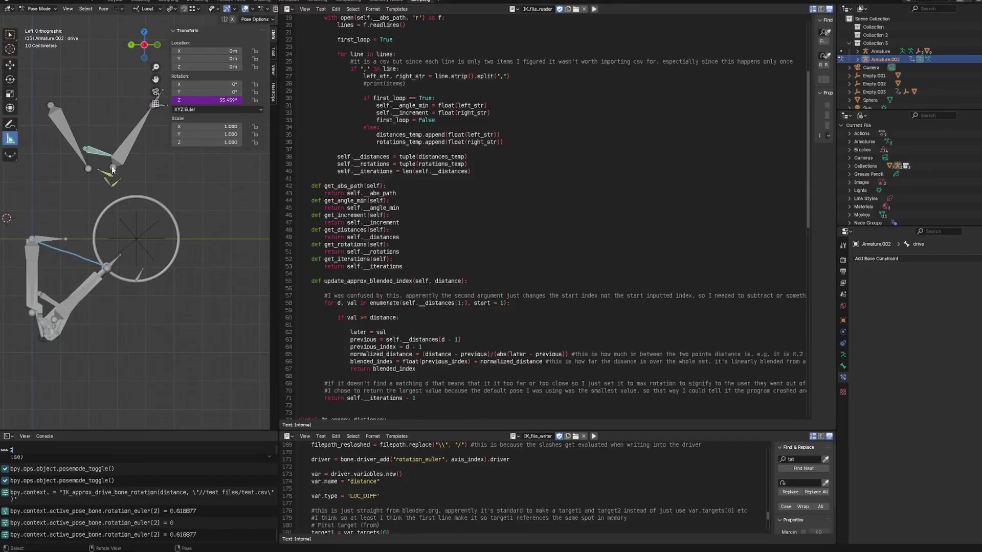
pyautogui.scroll(-9, 807, 205)
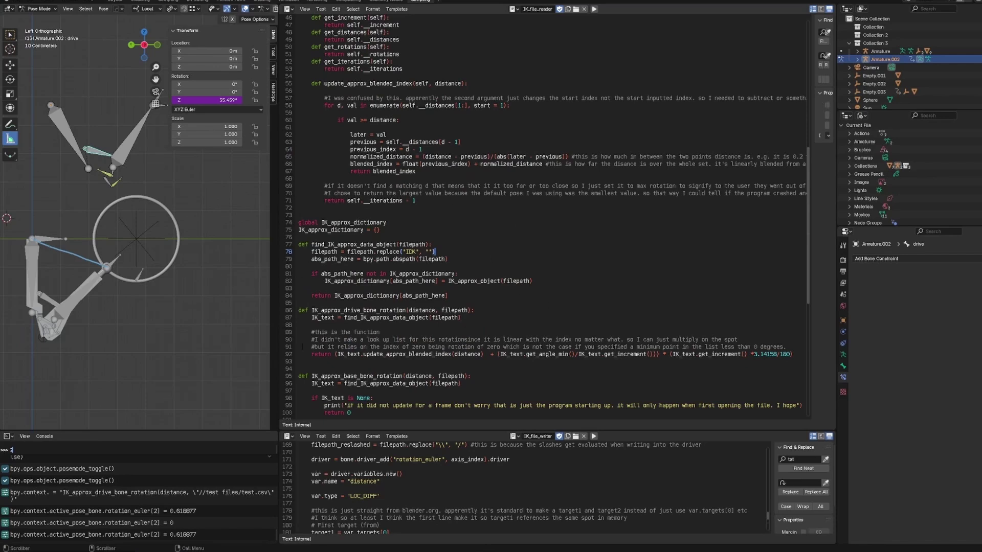
pyautogui.scroll(-2, 546, 214)
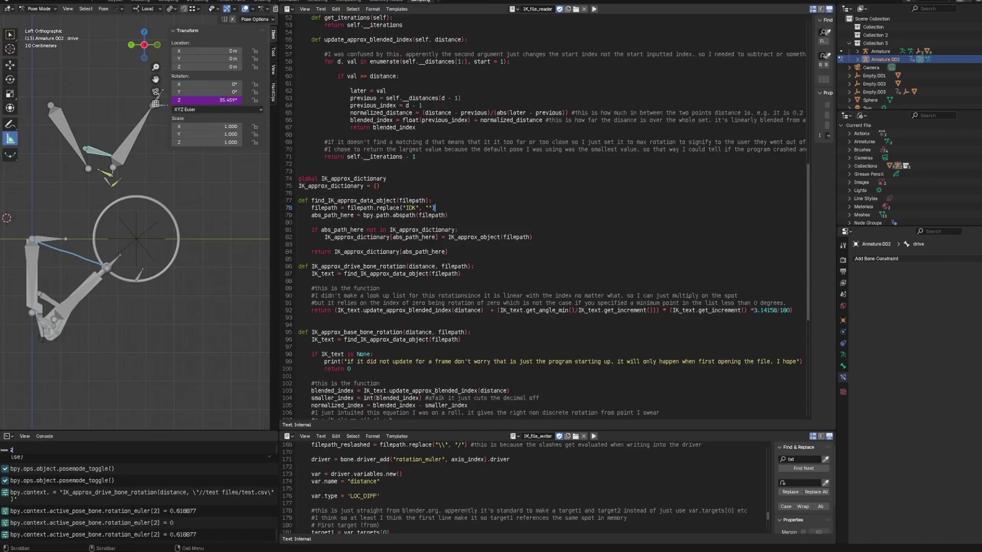
pyautogui.moveTo(299, 200); pyautogui.dragTo(459, 251)
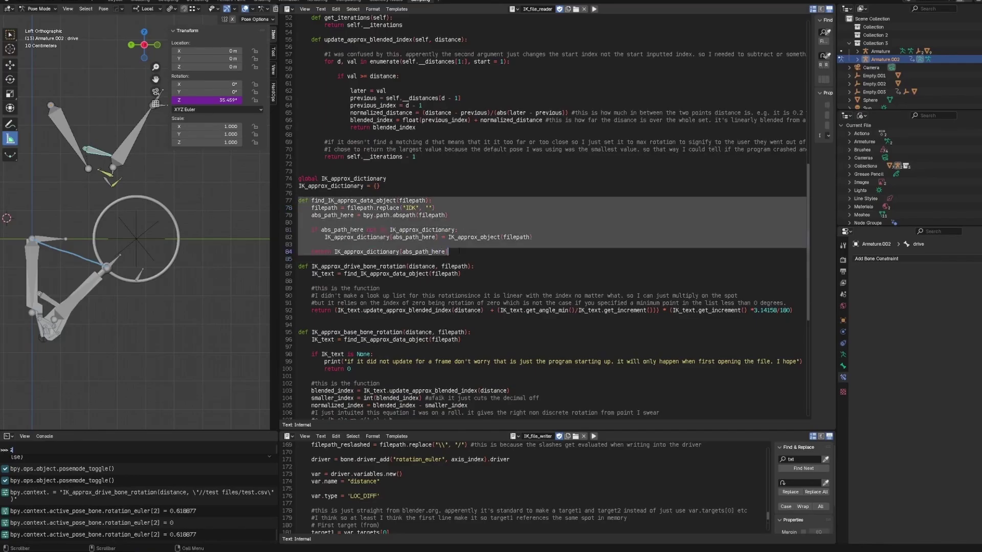
pyautogui.click(460, 251)
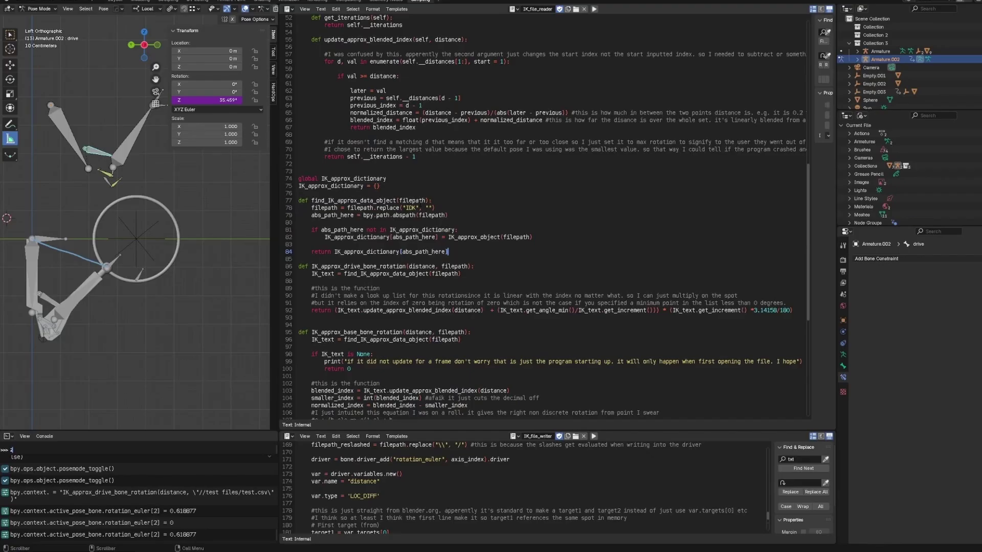
pyautogui.moveTo(435, 200); pyautogui.dragTo(314, 208)
pyautogui.click(449, 215)
pyautogui.scroll(-2, 493, 213)
# Switch to PowerPoint and revisit the "Method 5: reading pt 2" and "Method 6: reading pt 3" slides.
pyautogui.click(440, 550)
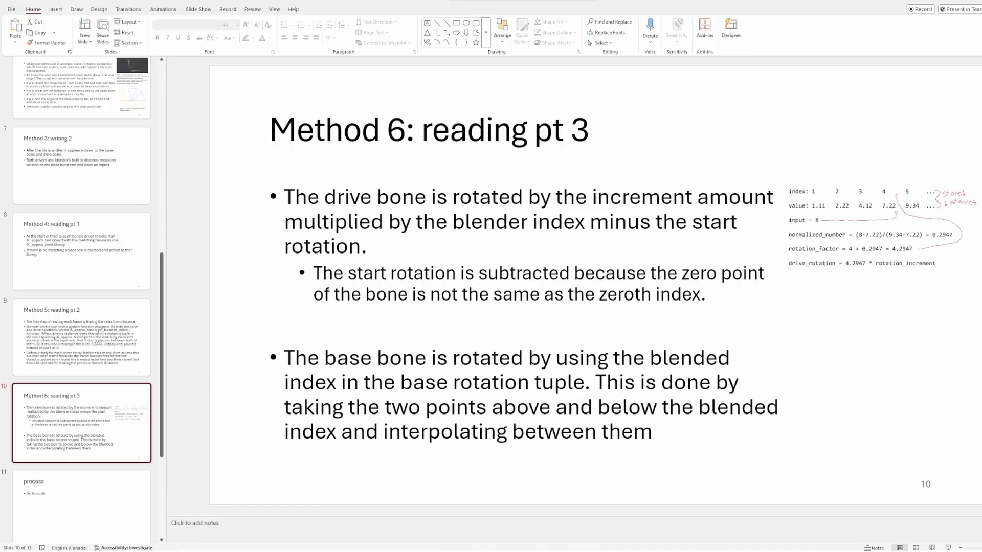
pyautogui.scroll(-1, 65, 392)
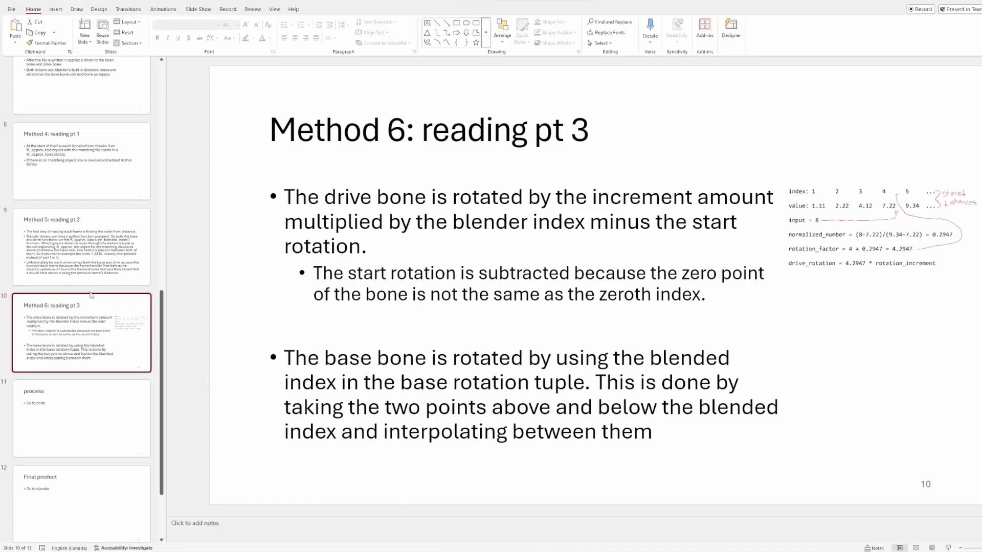
pyautogui.click(79, 190)
pyautogui.click(78, 241)
pyautogui.press('Down')
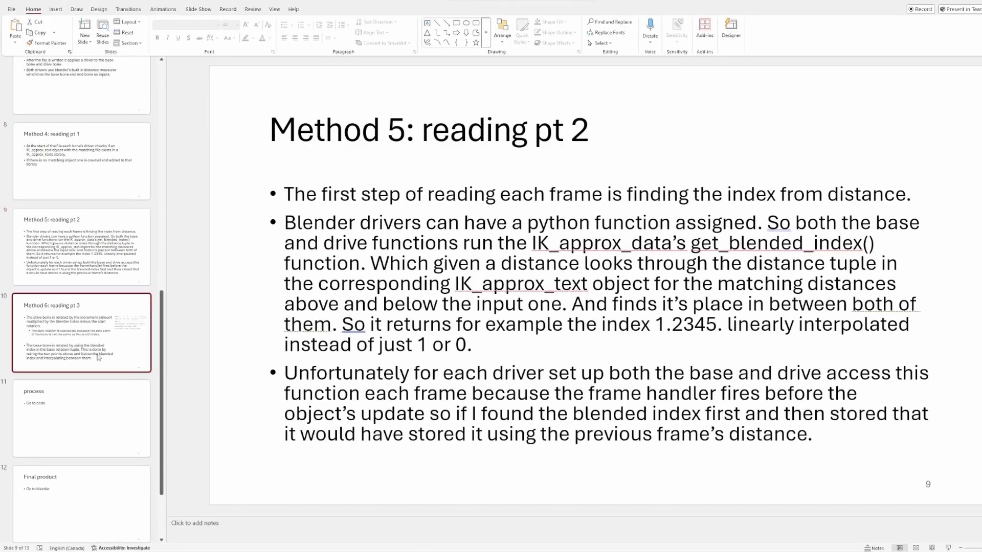
# Switch to the test CSV in Excel without converting its data, and point out its data rows and the two first-row values.
pyautogui.hotkey('alt', 'Tab')
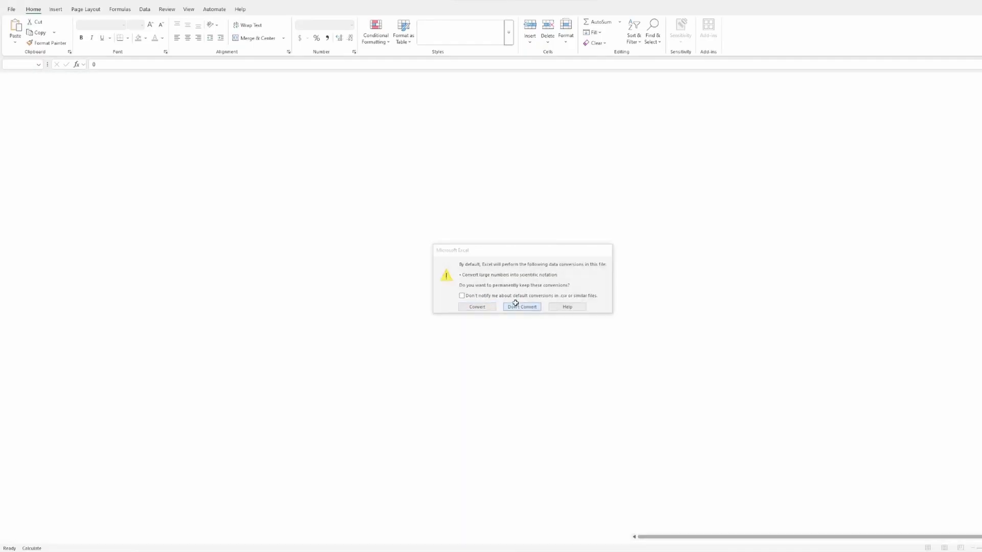
pyautogui.click(515, 304)
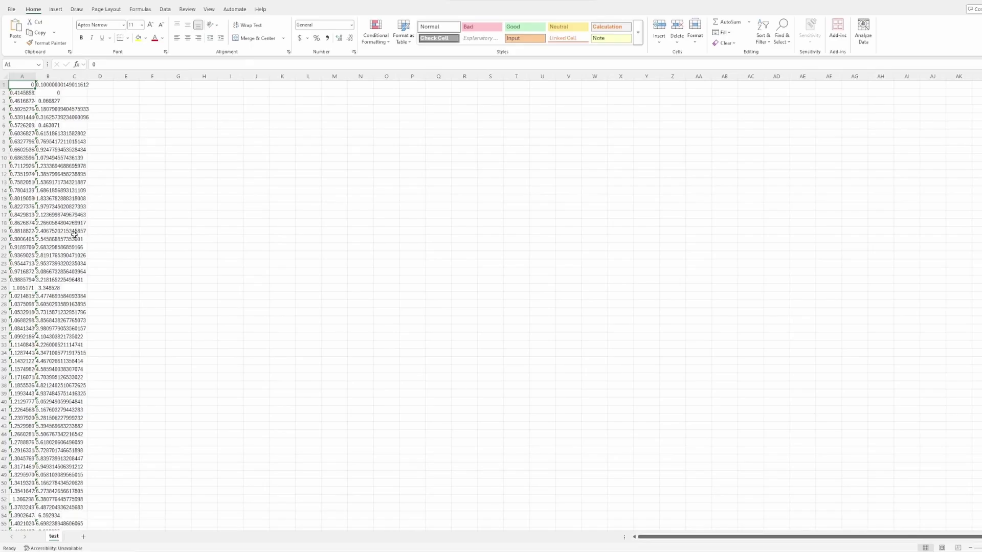
pyautogui.moveTo(97, 93); pyautogui.dragTo(109, 494)
pyautogui.click(176, 385)
pyautogui.moveTo(73, 93); pyautogui.dragTo(77, 443)
pyautogui.click(120, 366)
pyautogui.moveTo(70, 101); pyautogui.dragTo(67, 490)
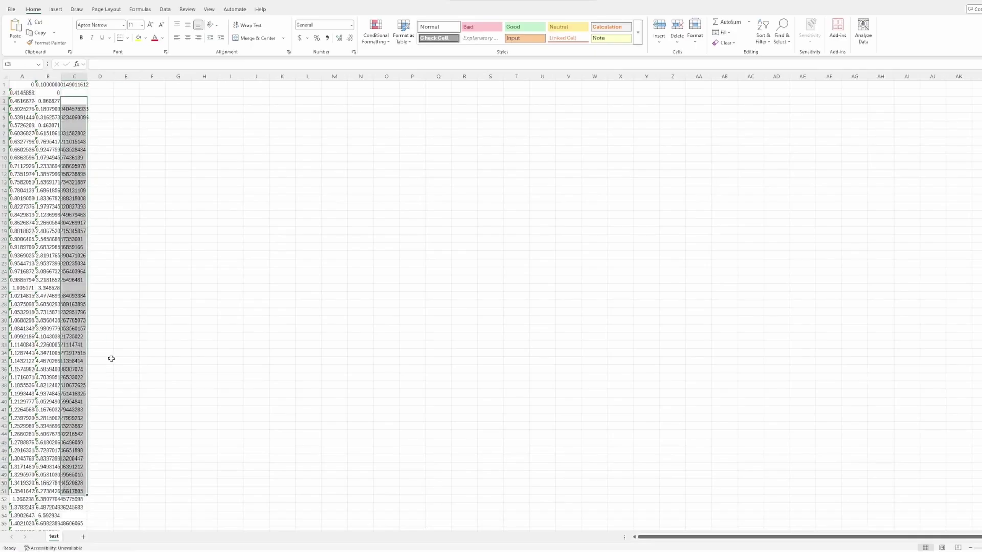
pyautogui.click(123, 113)
pyautogui.click(73, 126)
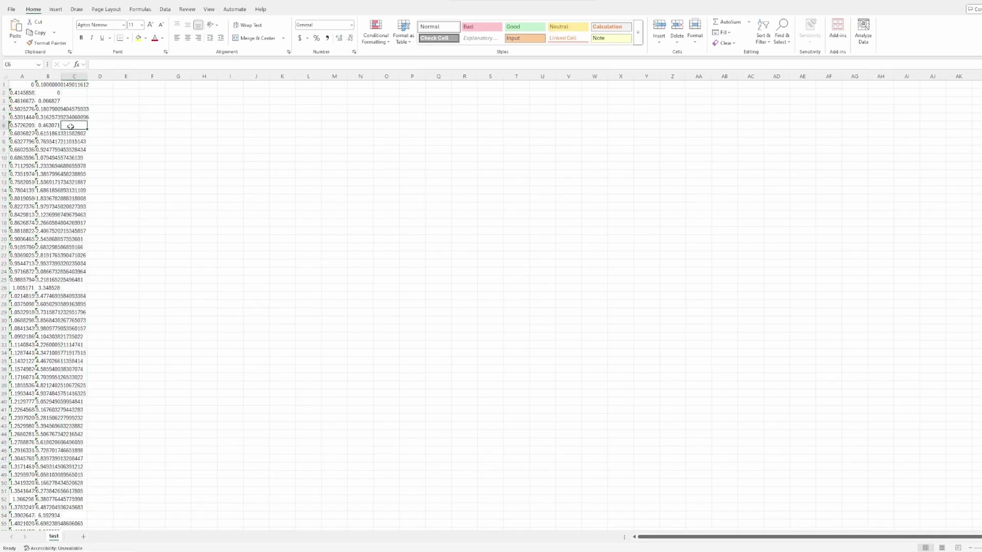
pyautogui.click(48, 87)
pyautogui.click(17, 82)
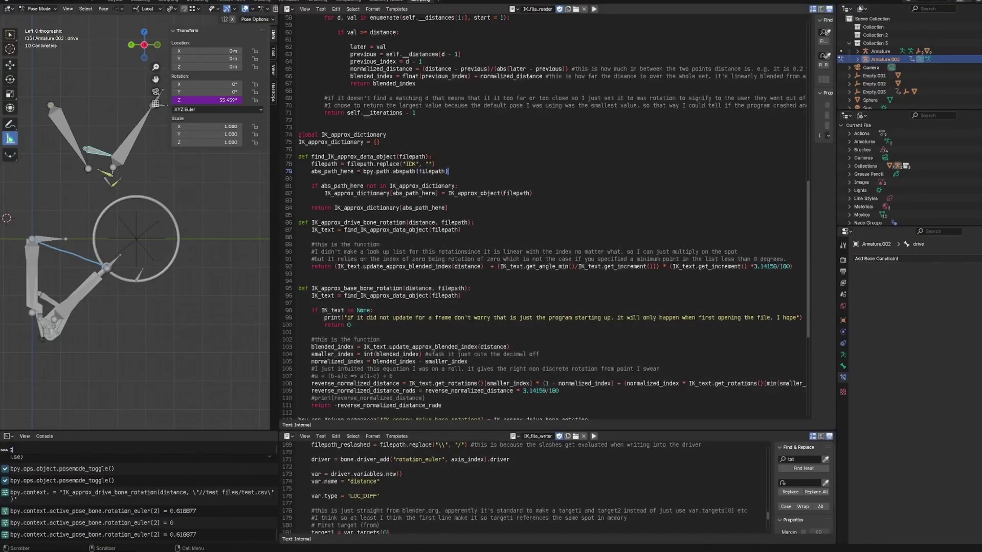
# Back in Blender's IK_file_reader script, highlight the IK_approx_drive_bone_rotation function.
pyautogui.scroll(-1, 545, 216)
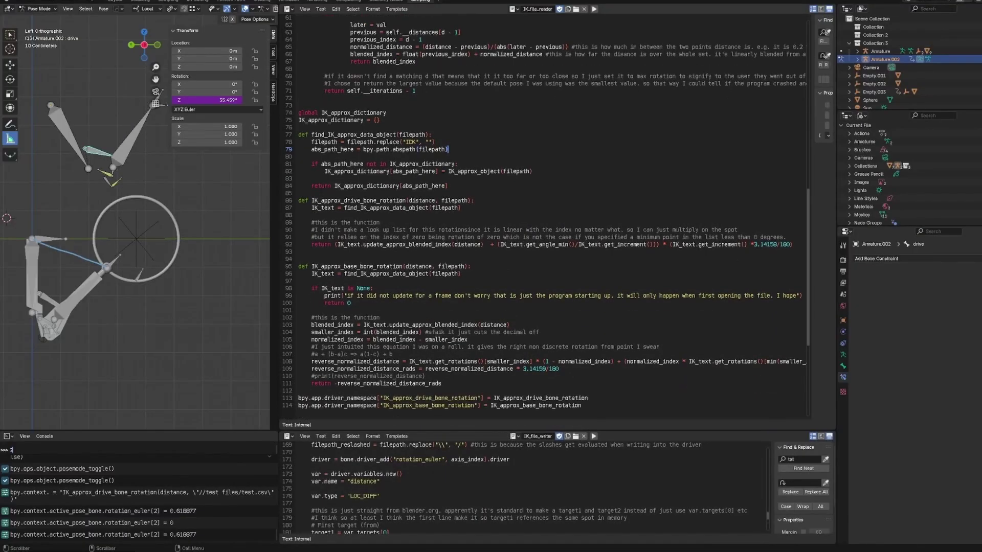
pyautogui.moveTo(311, 201); pyautogui.dragTo(793, 244)
pyautogui.click(708, 277)
pyautogui.scroll(-3, 708, 277)
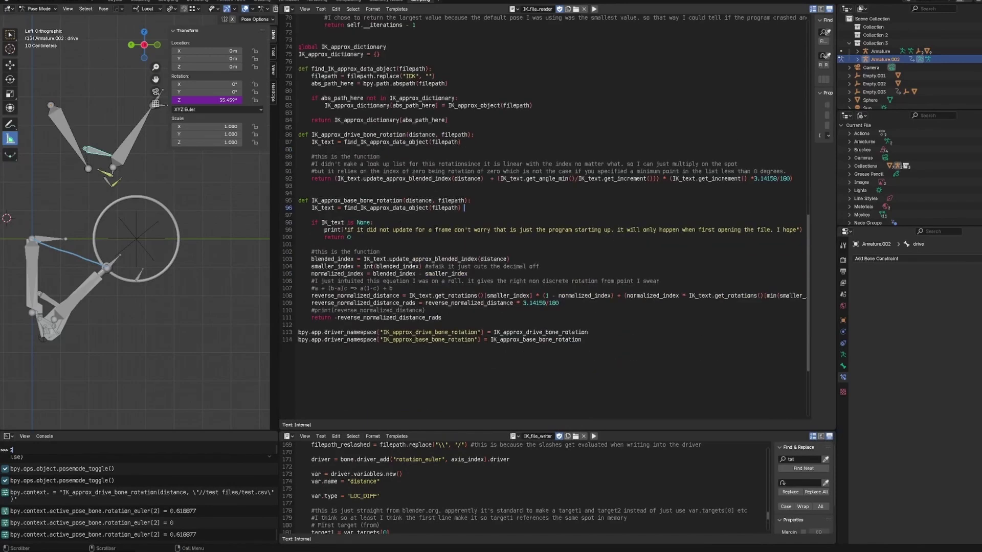
# Highlight the whole IK_approx_base_bone_rotation function and its calculation lines from blended_index to the returned radians.
pyautogui.moveTo(311, 201); pyautogui.dragTo(658, 318)
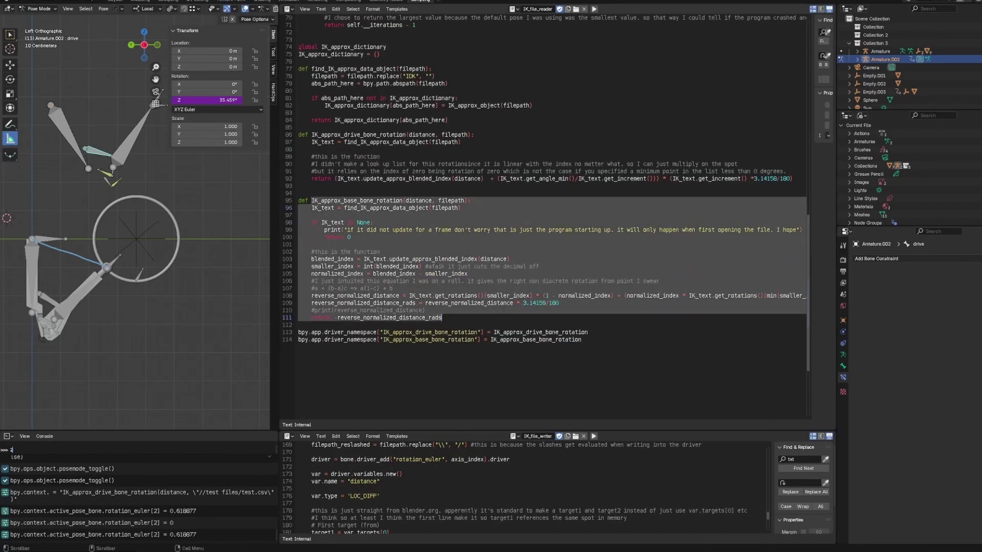
pyautogui.click(484, 303)
pyautogui.moveTo(442, 318); pyautogui.dragTo(311, 251)
pyautogui.click(298, 245)
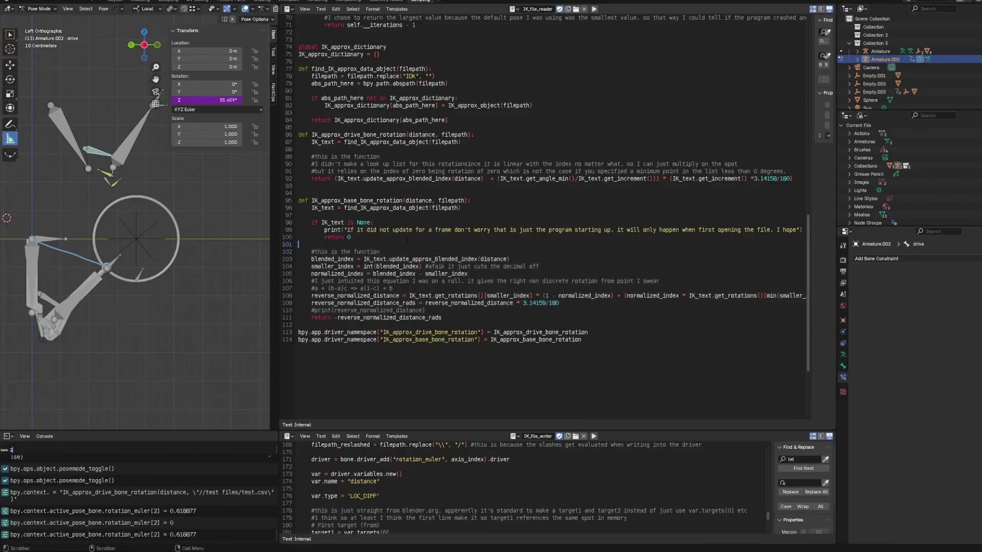
pyautogui.scroll(-1, 547, 197)
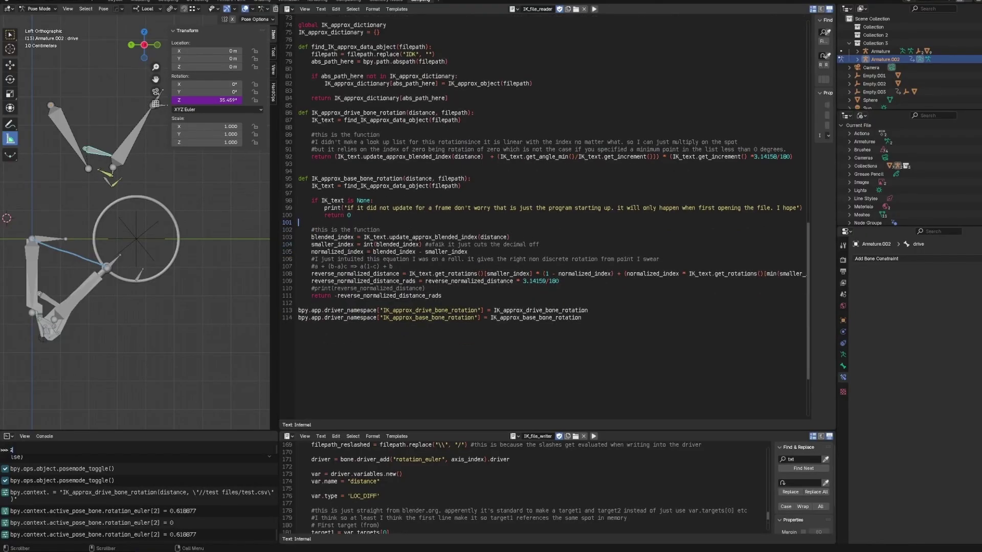
pyautogui.moveTo(462, 297); pyautogui.dragTo(312, 236)
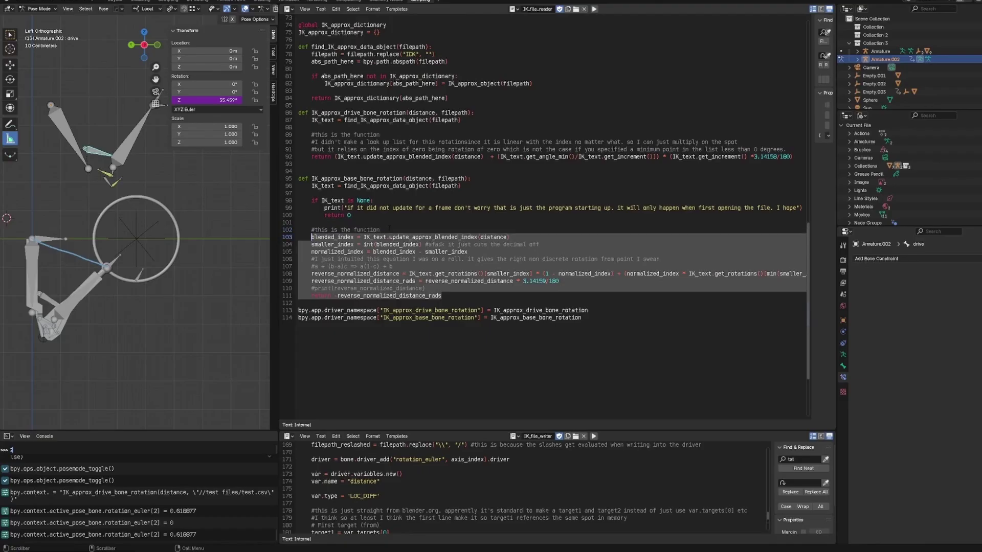
pyautogui.click(389, 229)
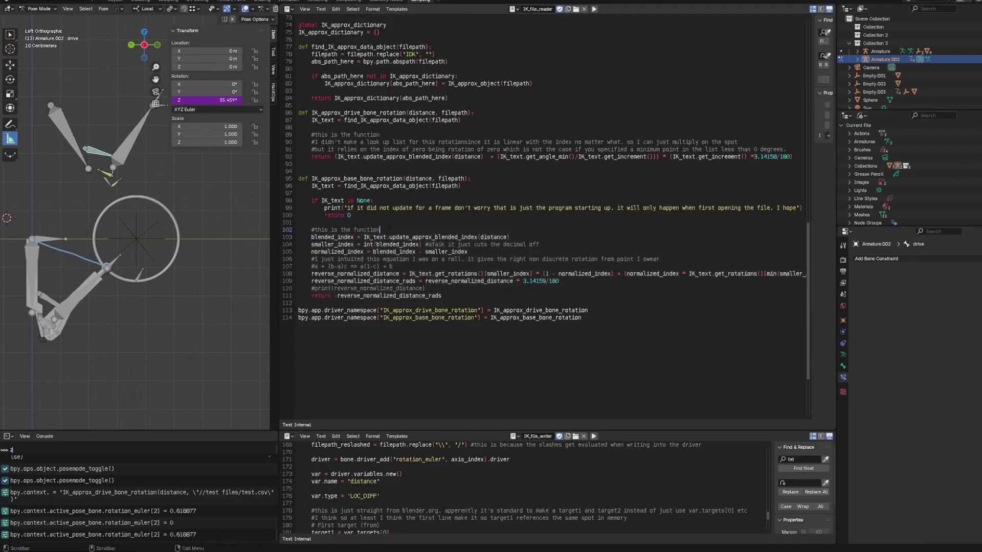
# Highlight the print and return 0 lines that handle a missing IK_text in IK_approx_base_bone_rotation.
pyautogui.scroll(-2, 389, 229)
pyautogui.scroll(2, 389, 229)
pyautogui.scroll(1, 389, 229)
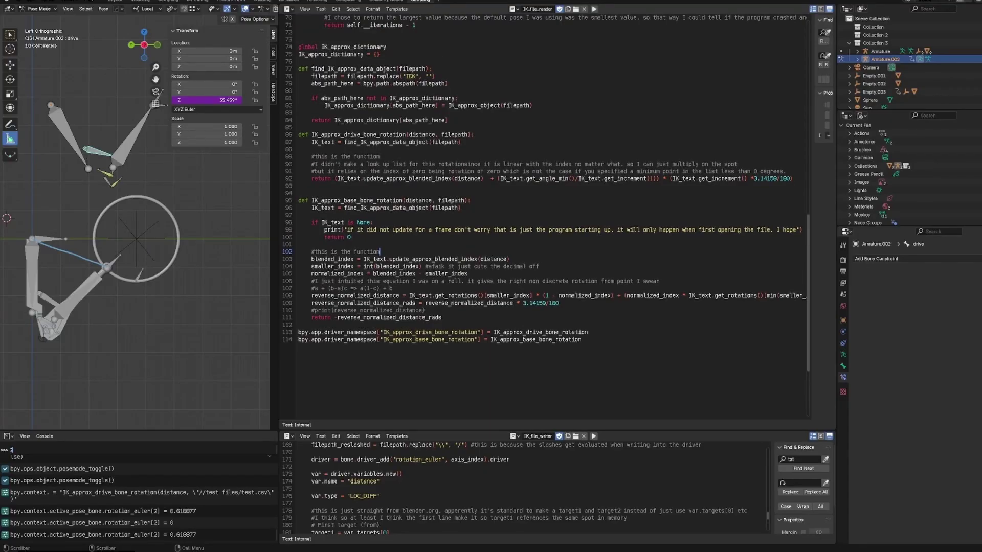
pyautogui.moveTo(351, 237); pyautogui.dragTo(324, 229)
pyautogui.click(357, 236)
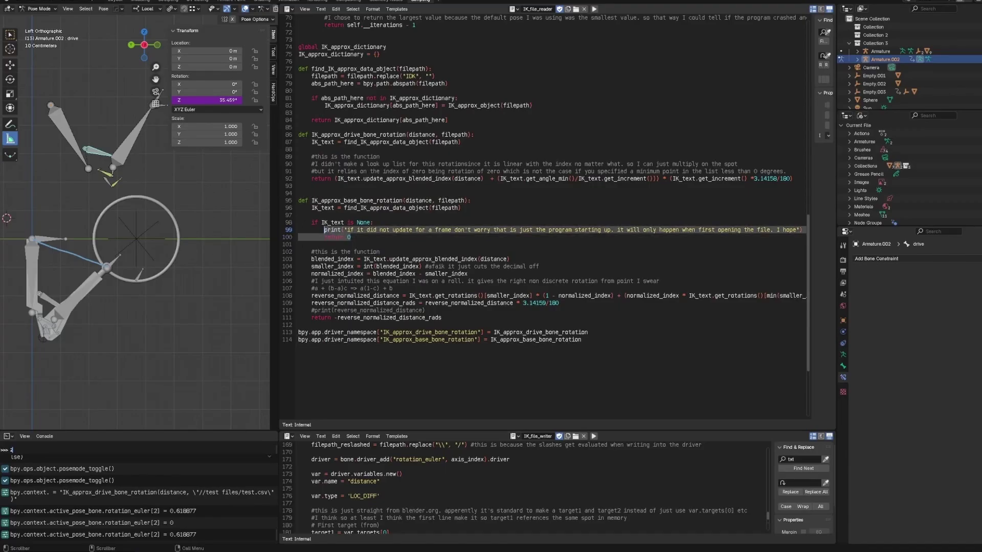
pyautogui.click(351, 236)
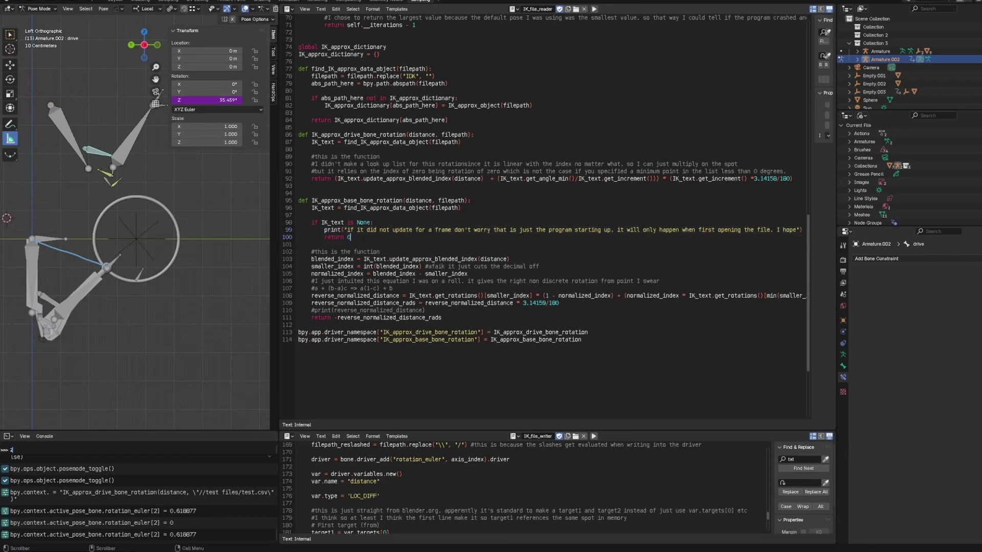
# Review the script from the class getters to the driver_namespace lines, and highlight the missing-IK_text fallback again.
pyautogui.scroll(7, 543, 215)
pyautogui.scroll(13, 450, 77)
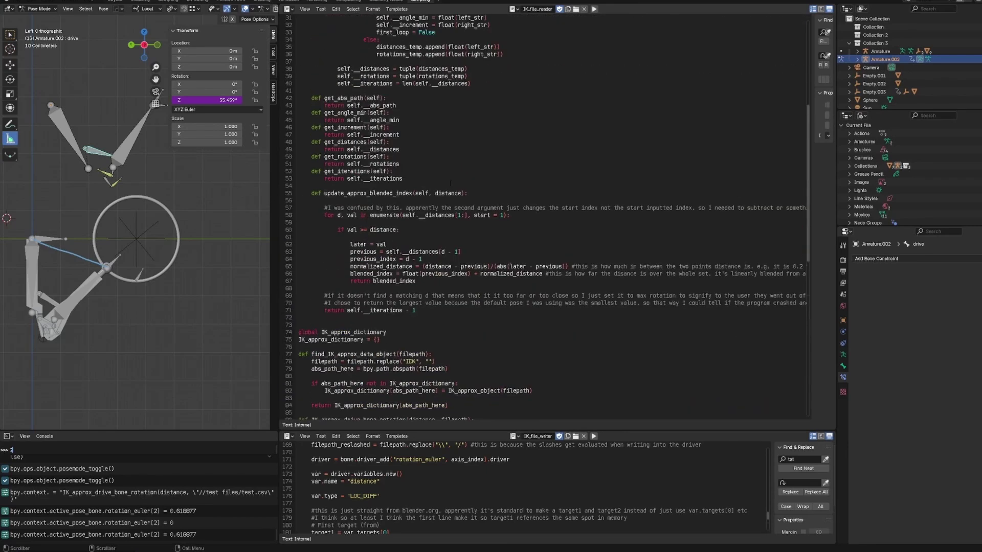
pyautogui.scroll(-16, 447, 153)
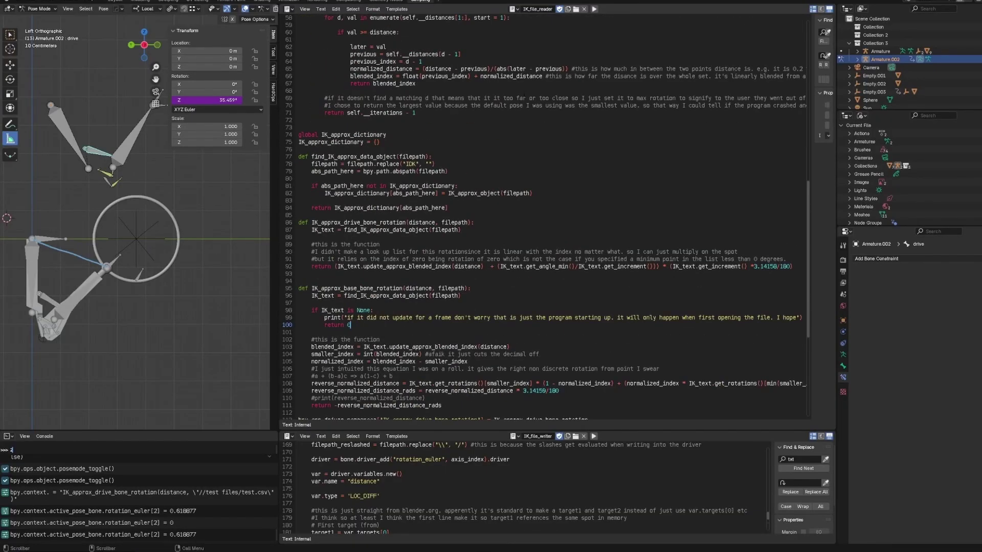
pyautogui.scroll(16, 399, 177)
pyautogui.scroll(-20, 399, 176)
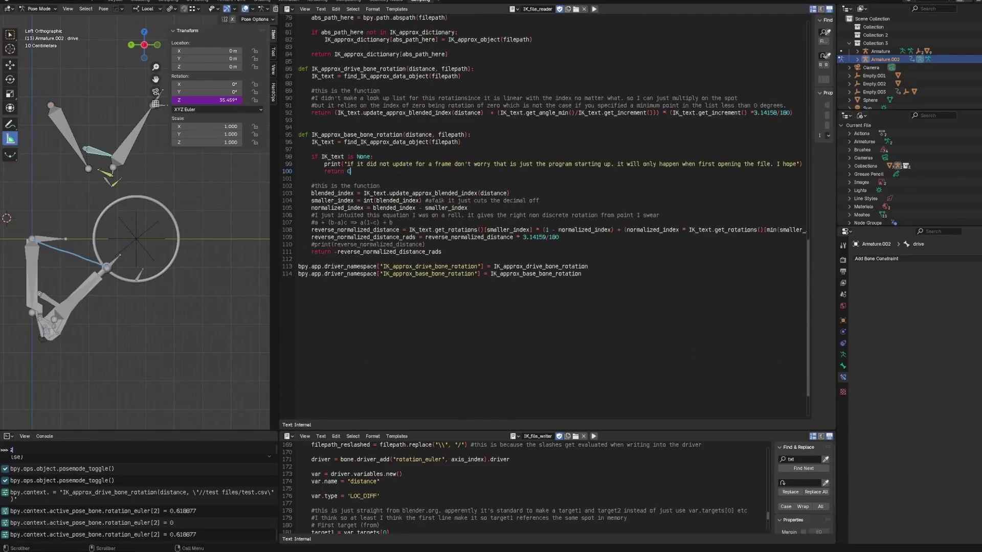
pyautogui.scroll(4, 545, 215)
pyautogui.moveTo(350, 259); pyautogui.dragTo(324, 253)
pyautogui.click(358, 260)
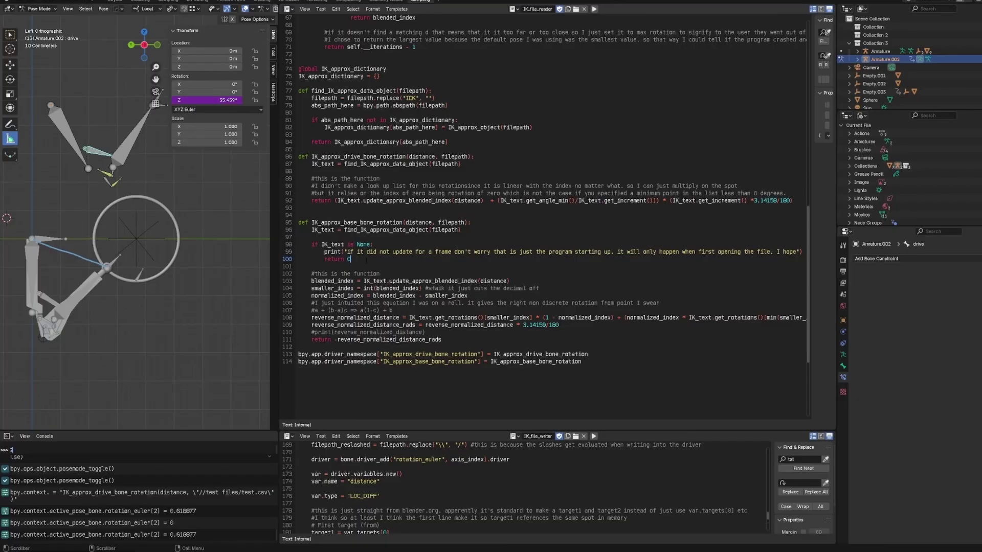
pyautogui.scroll(-2, 366, 261)
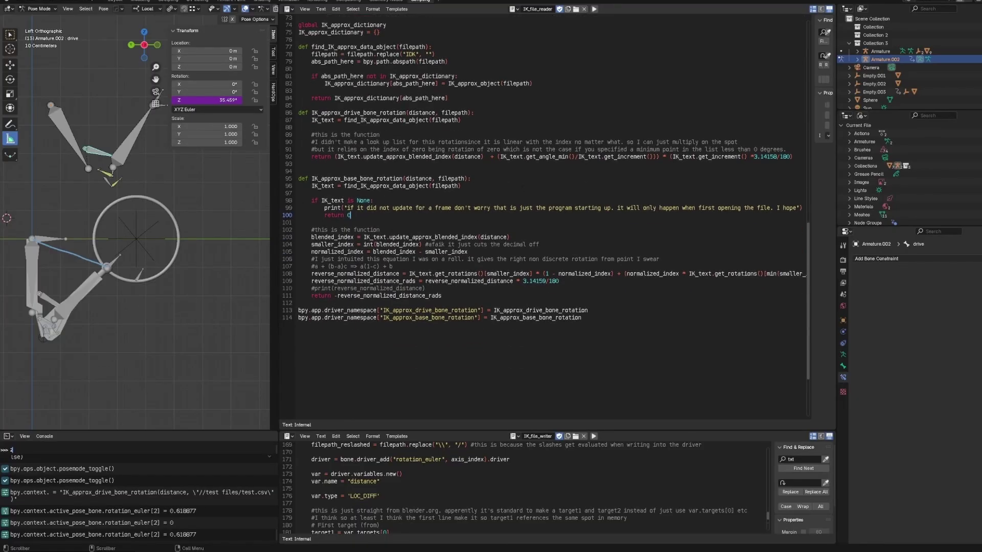
# In the Scripting workspace, take Armature.002 out of Pose Mode, select the lower Armature and put it in Pose Mode.
pyautogui.click(112, 1)
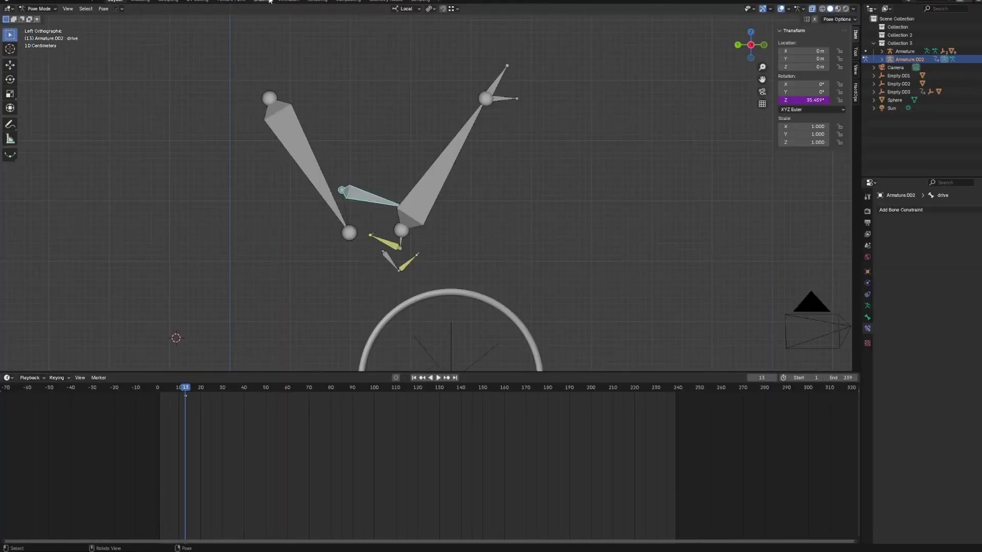
pyautogui.click(420, 1)
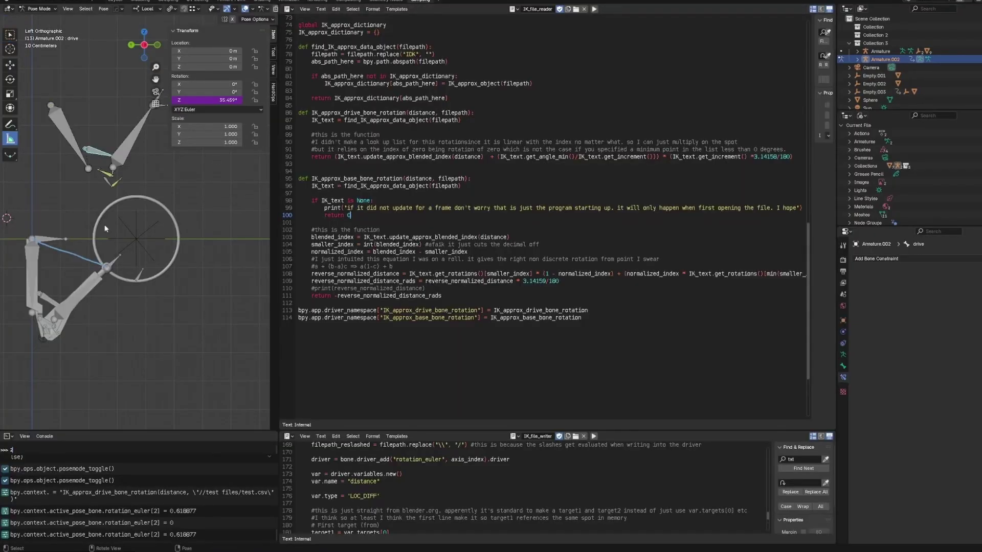
pyautogui.scroll(-2, 136, 149)
pyautogui.hotkey('ctrl', 'Tab')
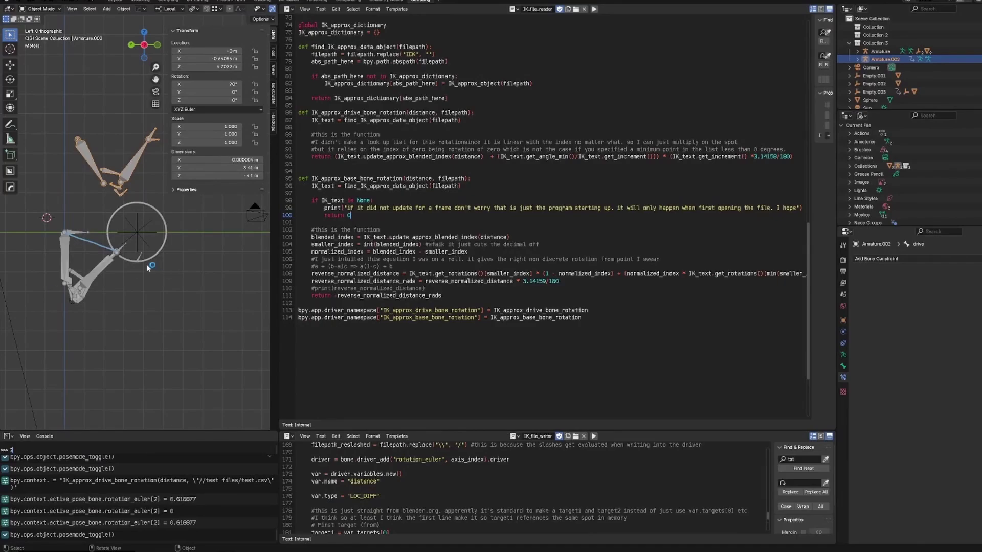
pyautogui.click(169, 303)
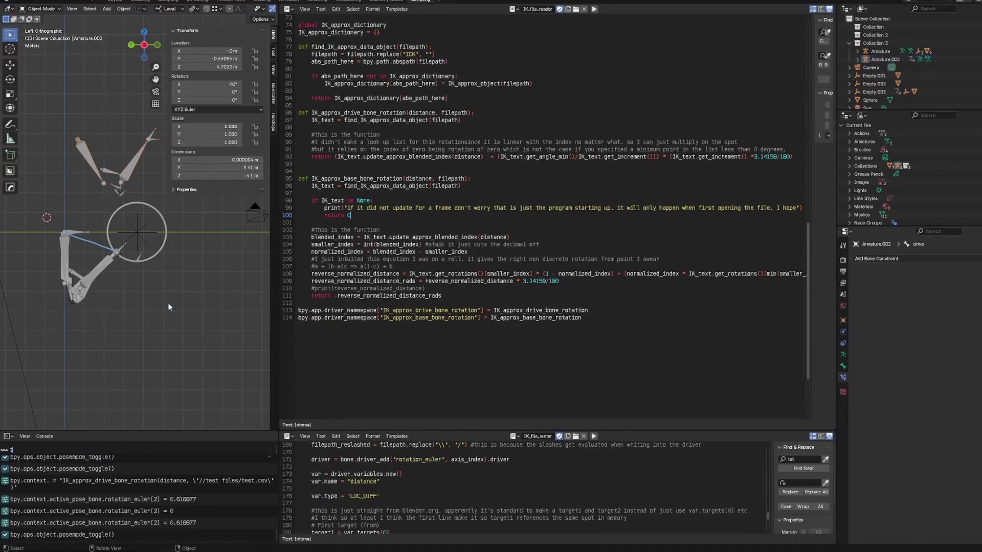
pyautogui.click(106, 266)
pyautogui.scroll(2, 110, 270)
pyautogui.hotkey('ctrl', 'Tab')
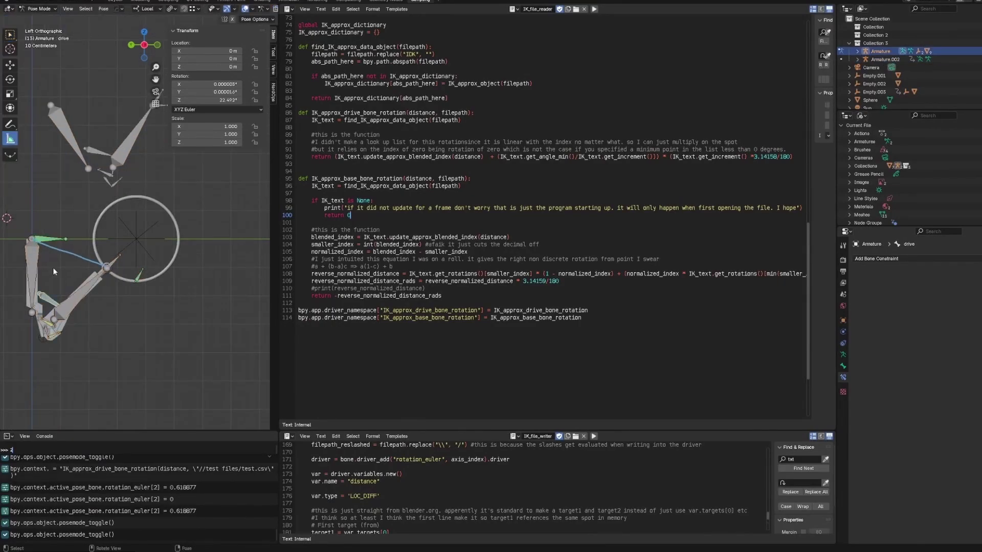
# Select the ik target bone, run the IK_file_writer script, and accept its bone rotation measurement with the save path //test files/test.
pyautogui.click(49, 266)
pyautogui.keyDown('shift'); pyautogui.moveTo(50, 267); pyautogui.dragTo(96, 263, button='middle'); pyautogui.keyUp('shift')
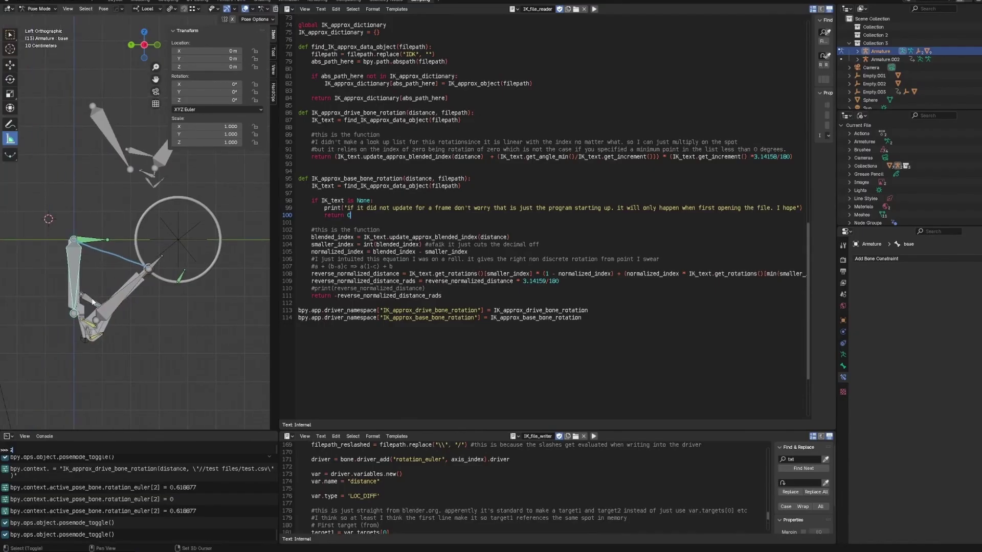
pyautogui.keyDown('shift'); pyautogui.click(158, 265); pyautogui.keyUp('shift')
pyautogui.keyDown('shift'); pyautogui.click(182, 279); pyautogui.keyUp('shift')
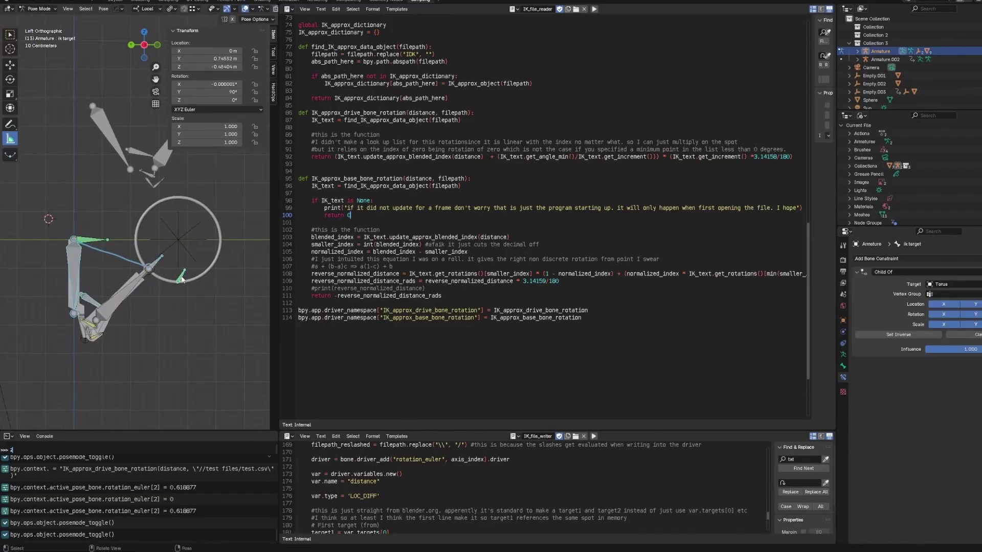
pyautogui.click(594, 437)
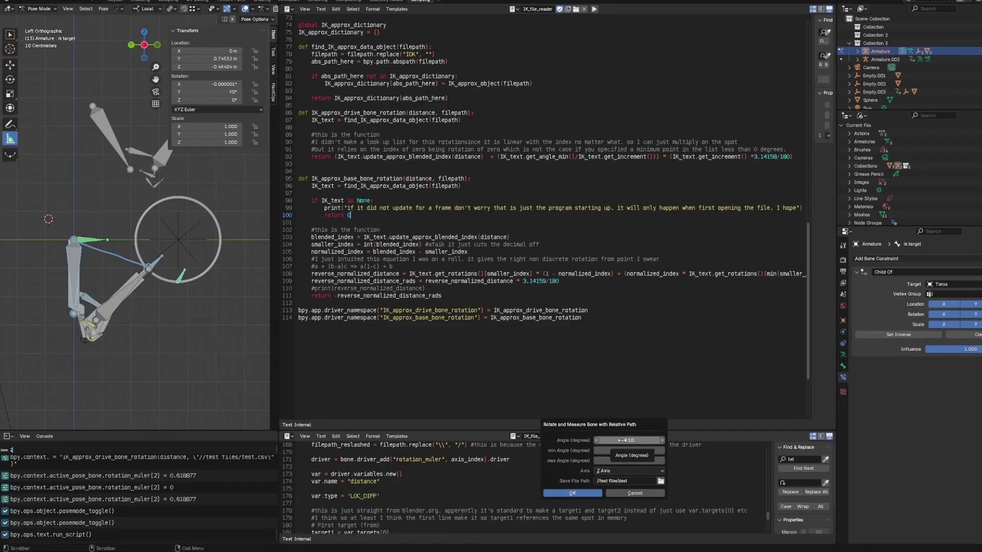
pyautogui.click(585, 494)
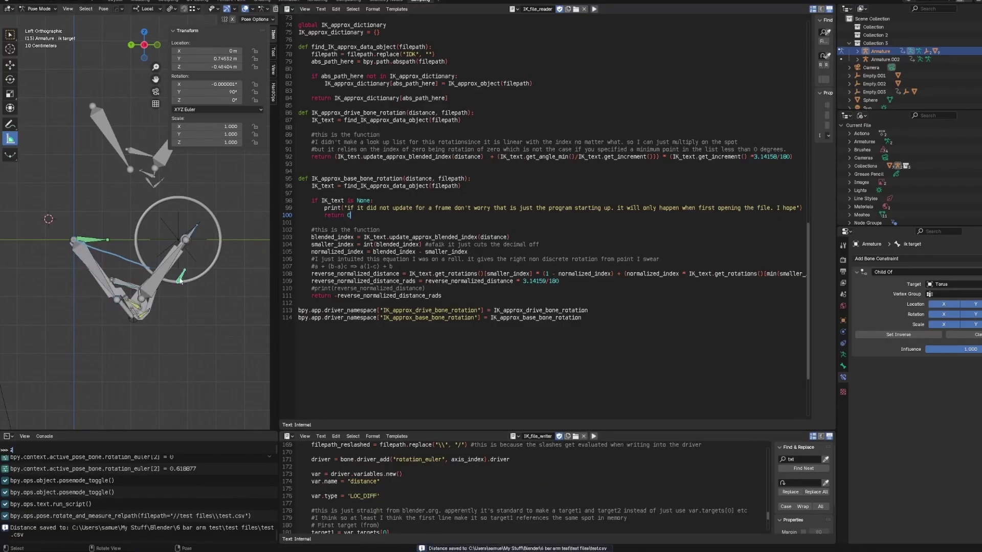
# Move the ik target bone by about 0.67 m in Y and 1.50 m in Z, and again by about 0.17 m and 1.93 m.
pyautogui.press('g')
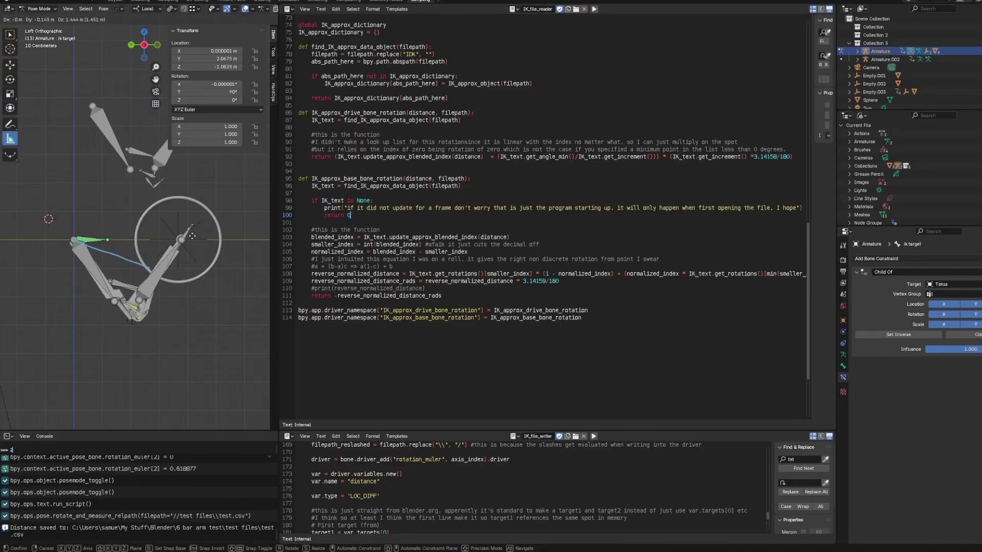
pyautogui.click(151, 239)
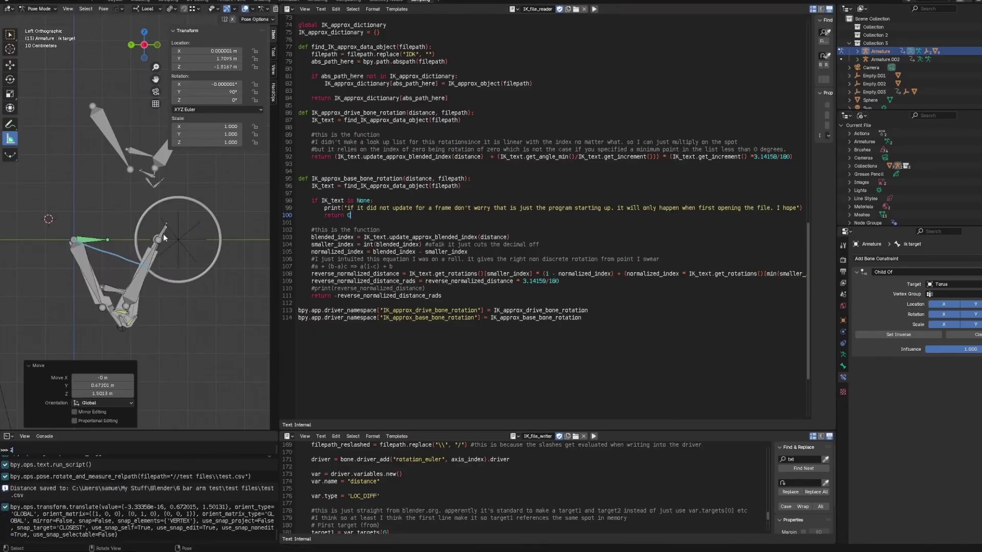
pyautogui.press('g')
pyautogui.click(182, 235)
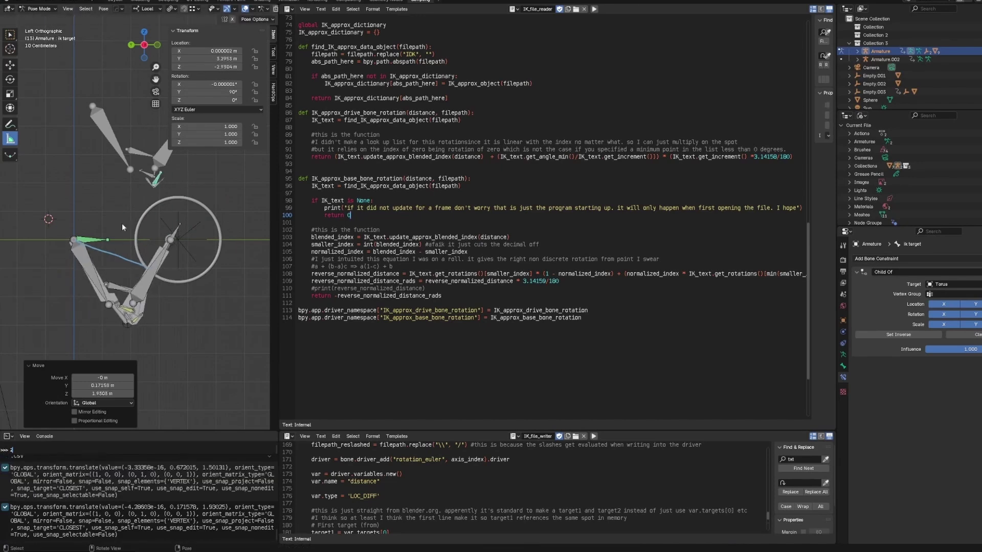
# Enable the Damped Track and Copy Rotation constraints on the Base parent bone, and briefly play the animation.
pyautogui.click(95, 240)
pyautogui.click(979, 283)
pyautogui.click(979, 272)
pyautogui.press('space')
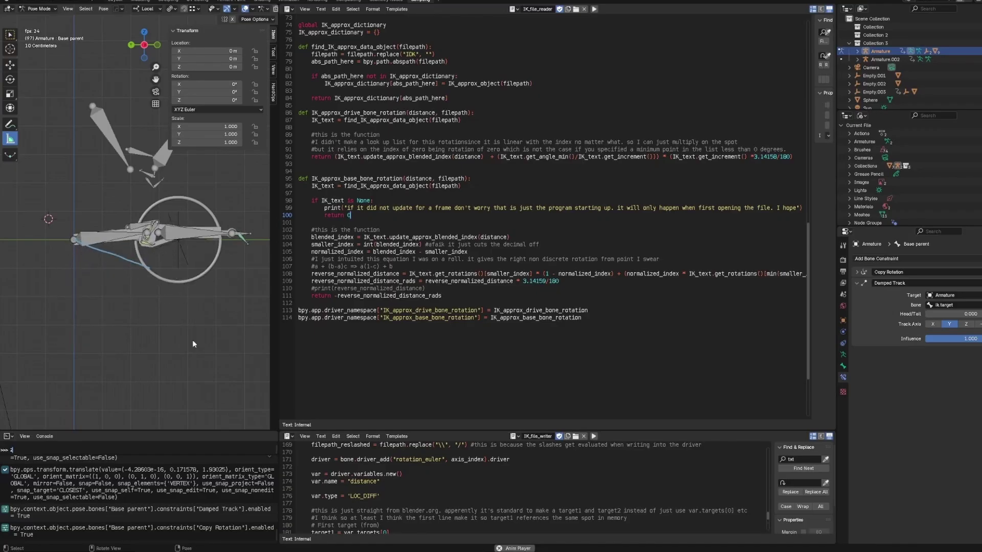
pyautogui.press('space')
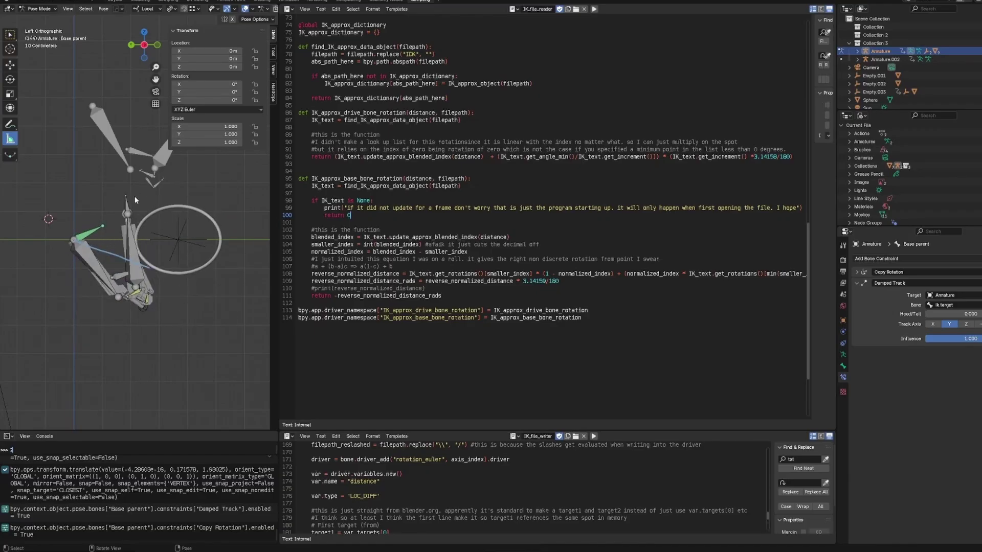
# Switch to wireframe shading, move the ik target bone by about -0.61 m in Y and -0.11 m in Z, and return to solid shading.
pyautogui.press('z')
pyautogui.click(110, 206)
pyautogui.click(127, 204)
pyautogui.click(128, 207)
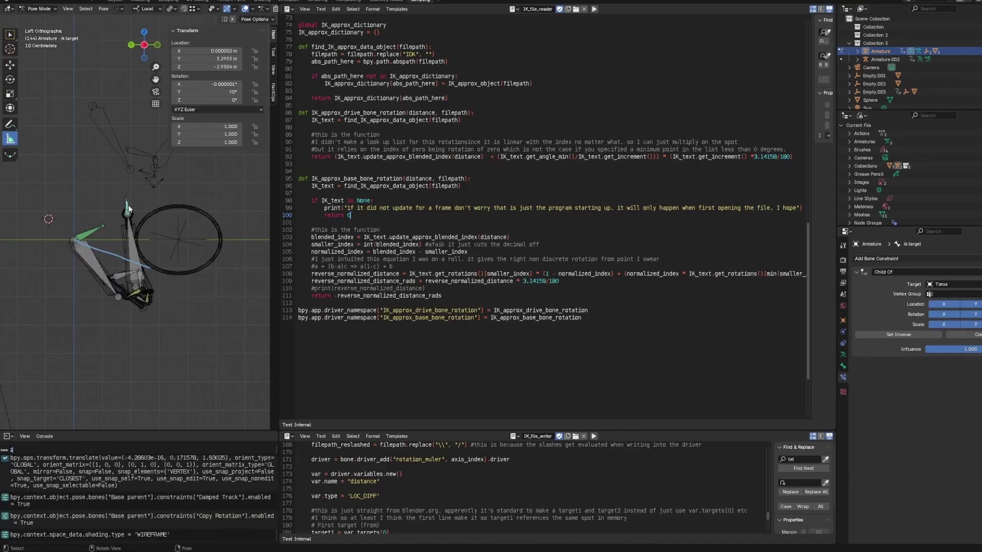
pyautogui.press('g')
pyautogui.click(159, 214)
pyautogui.press('z')
pyautogui.click(204, 217)
pyautogui.moveTo(203, 218)
pyautogui.mouseDown(button='middle')
pyautogui.moveTo(154, 225)
pyautogui.moveTo(200, 259)
pyautogui.moveTo(190, 217)
pyautogui.mouseUp(button='middle')
# Play the animation with the armature in Object Mode, toggling the viewport overlays off and on.
pyautogui.press('space')
pyautogui.hotkey('ctrl', 'Tab')
pyautogui.hotkey('shift', 'alt', 'z')
pyautogui.hotkey('shift', 'alt', 'z')
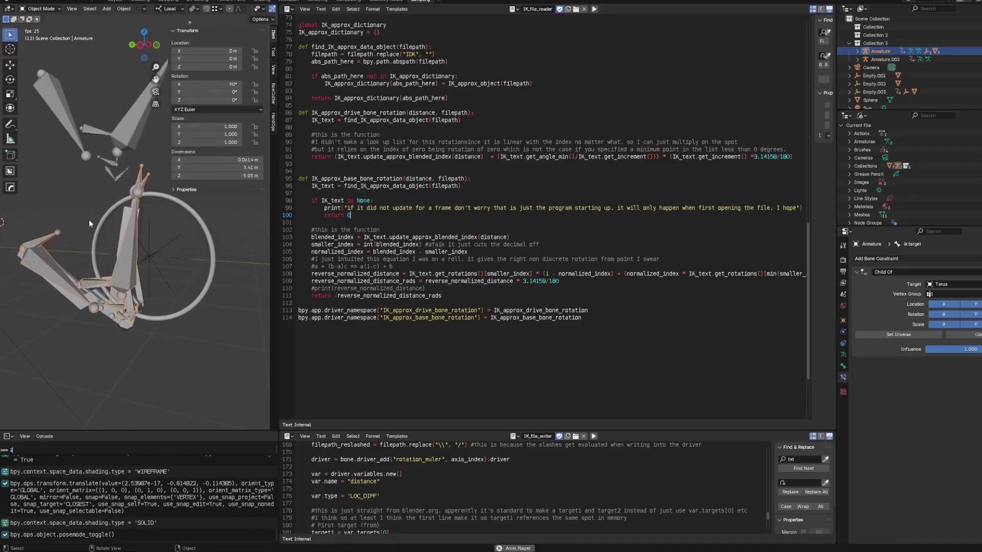
# In Pose Mode, clear the ik target bone's location and move it about 1.22 m along its local Y axis.
pyautogui.hotkey('ctrl', 'Tab')
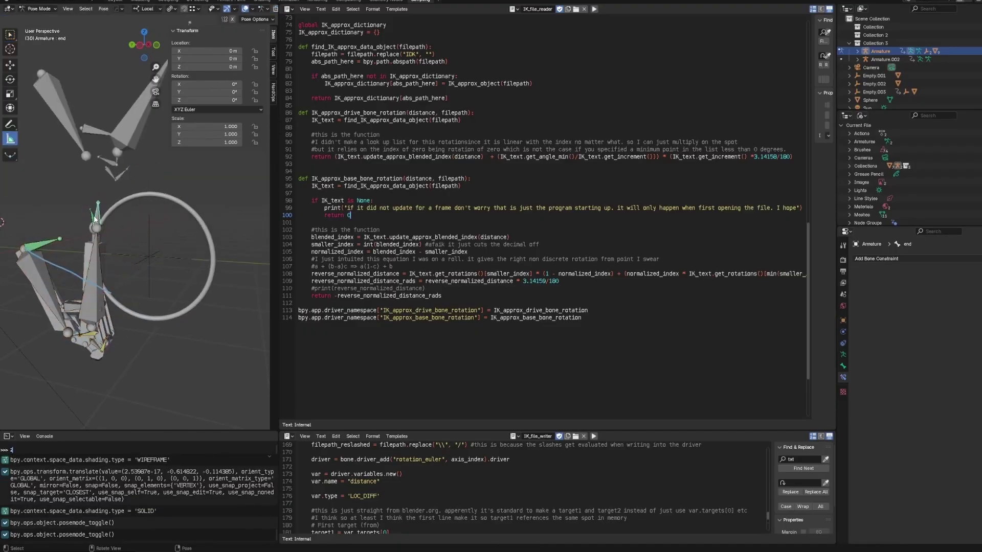
pyautogui.hotkey('alt', 'g')
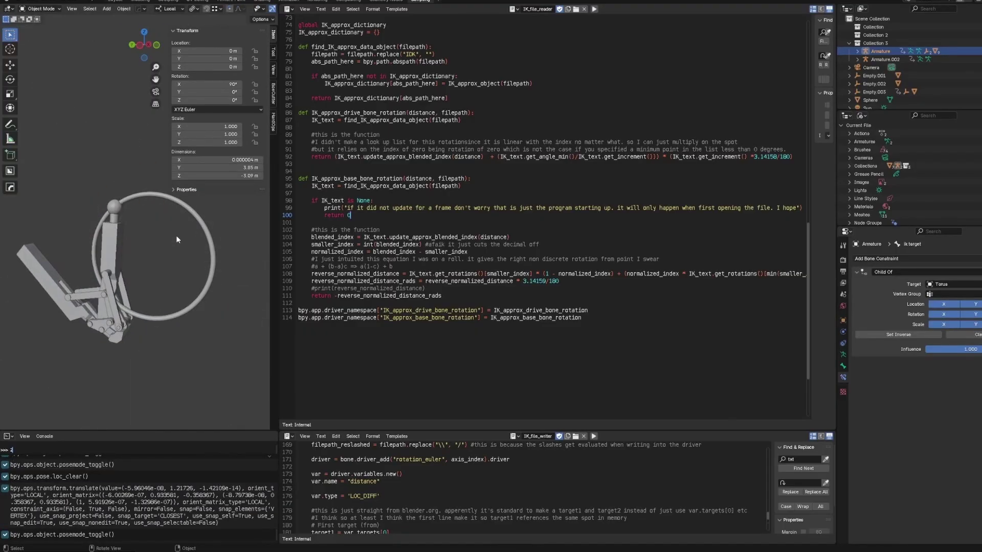
# Play the rendered animation and reposition its player window so the linkage in the viewport is uncovered.
pyautogui.hotkey('ctrl', 'F11')
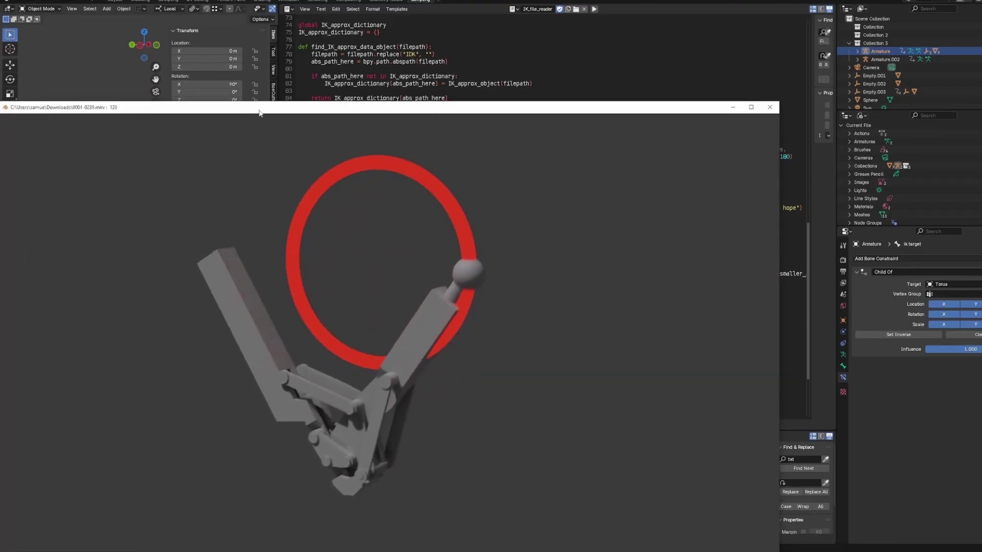
pyautogui.moveTo(259, 113); pyautogui.dragTo(490, 104)
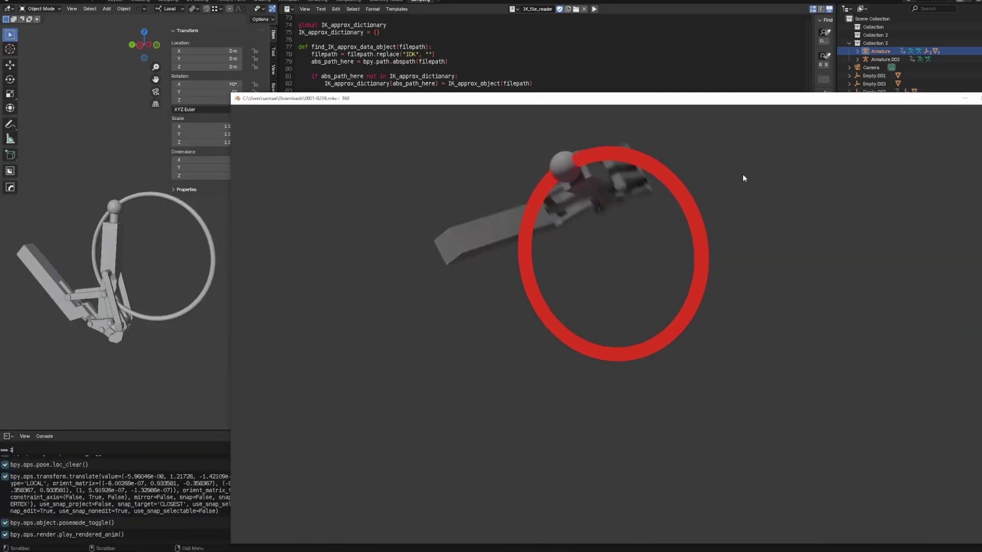